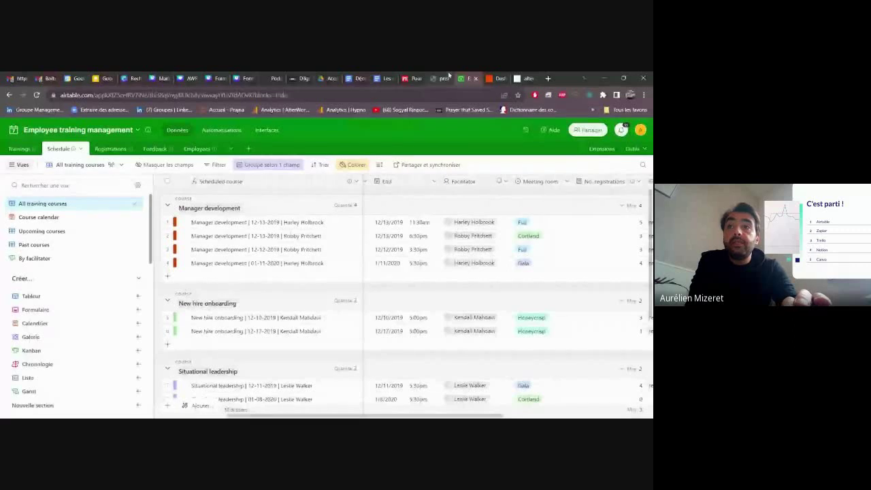
- Open the Demo RH base from the Airtable home page in a new browser tab placed beside the Employee training management tab
left_click(21, 149)
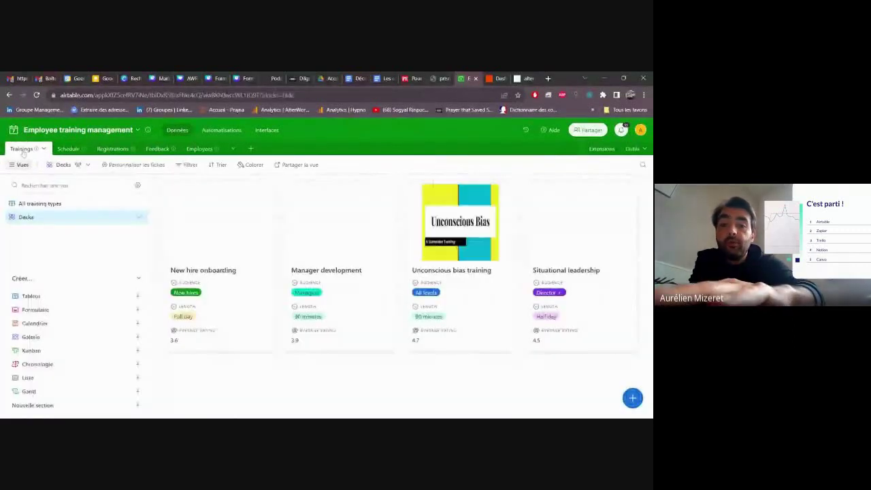
key("ctrl+t")
type("ai")
key("Return")
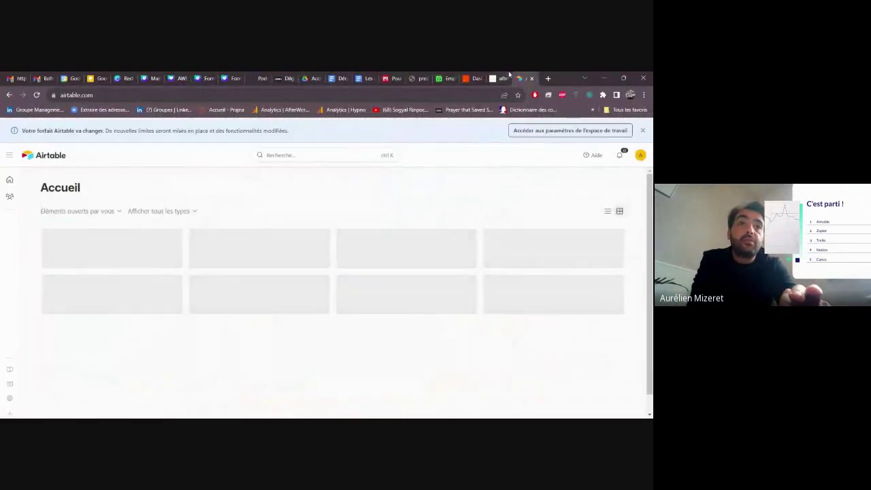
left_click_drag(518, 78, 444, 79)
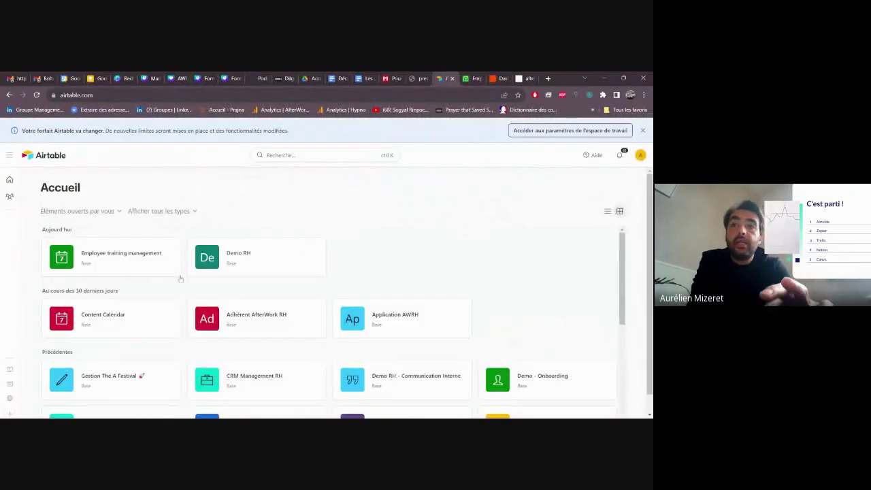
left_click(242, 257)
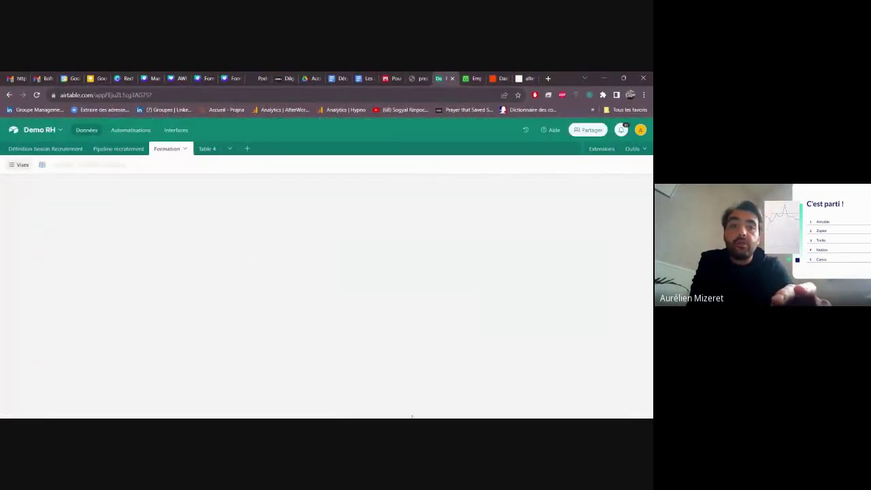
- Display the Besoin en recrutement grid of the Définition besoin Recrutement table and look through all its columns
left_click(65, 149)
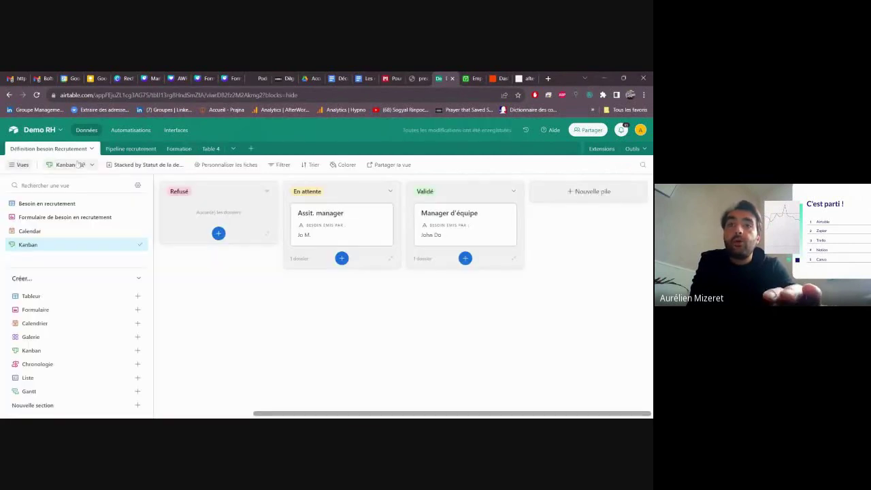
left_click(24, 204)
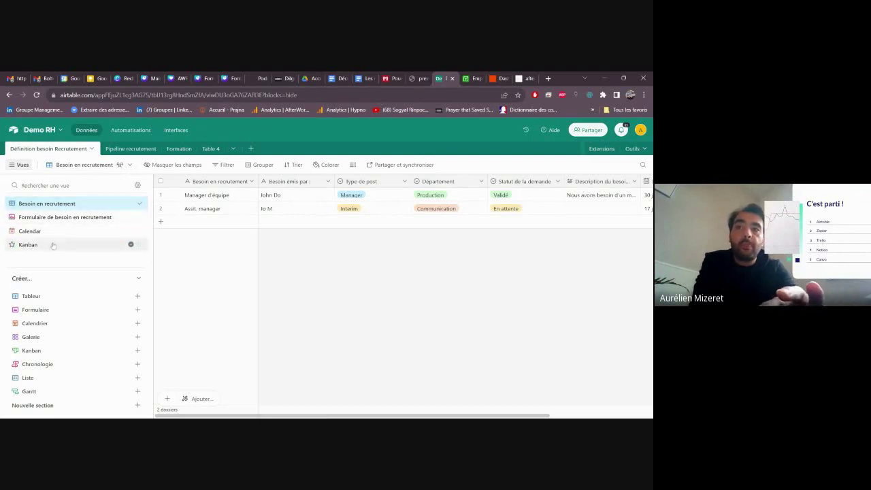
mouse_move(52, 246)
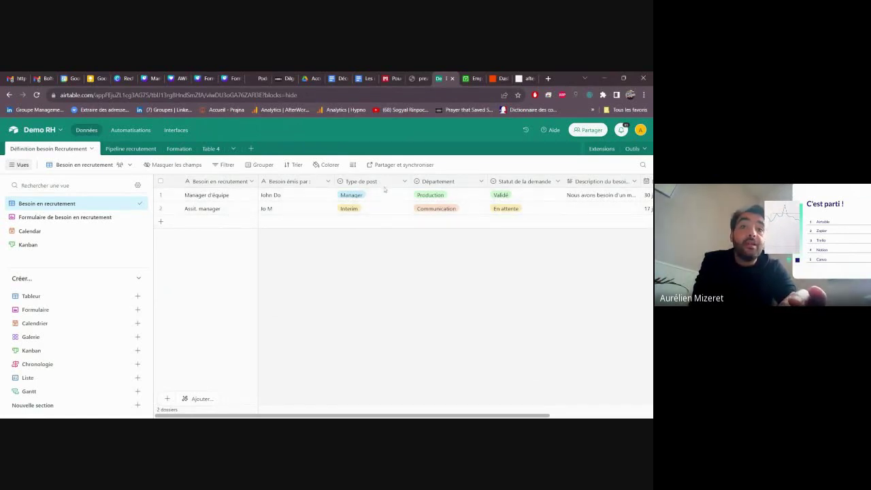
scroll(380, 225, "right", 2)
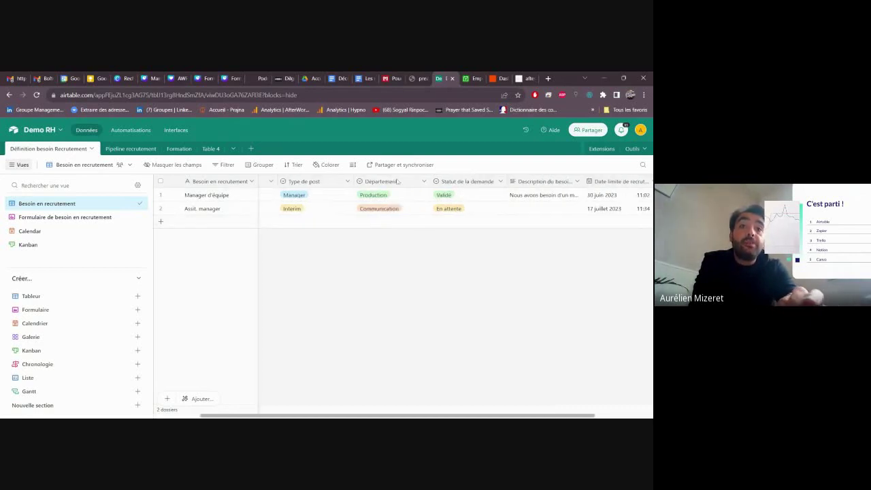
scroll(375, 220, "right", 2)
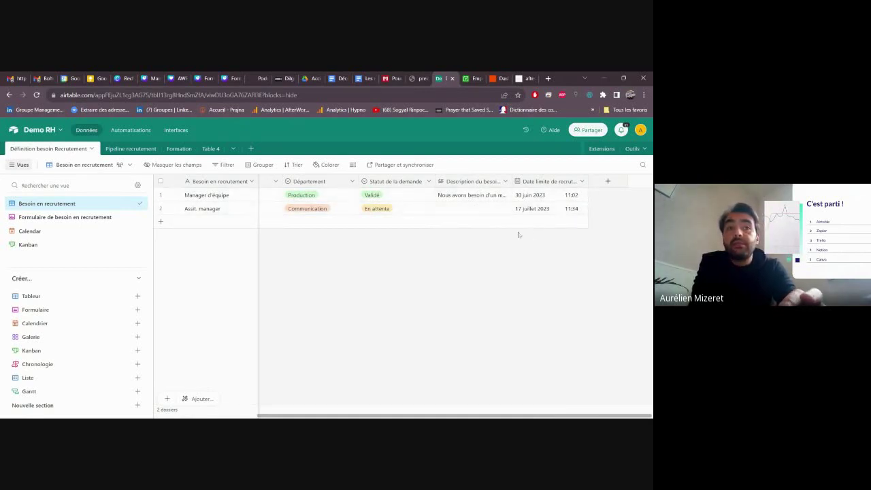
scroll(304, 205, "left", 3)
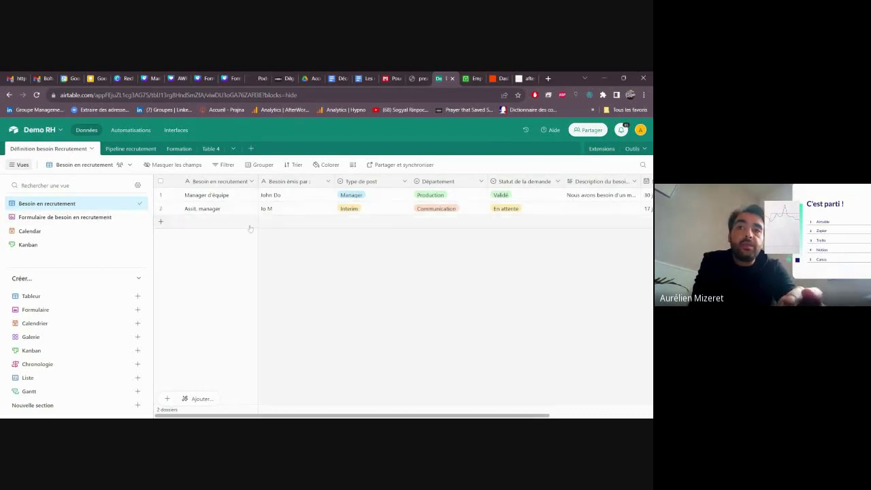
- Open the Formulaire de besoin en recrutement view and examine its header and first fields
left_click(75, 219)
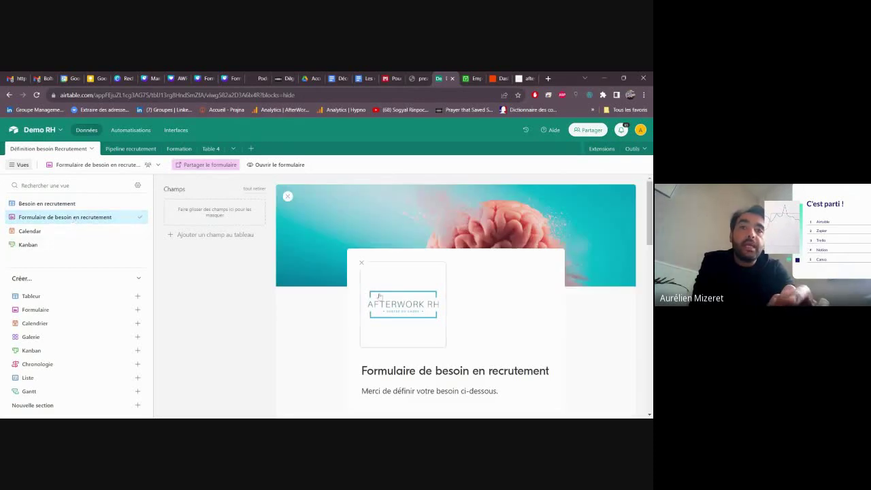
scroll(379, 296, "down", 2)
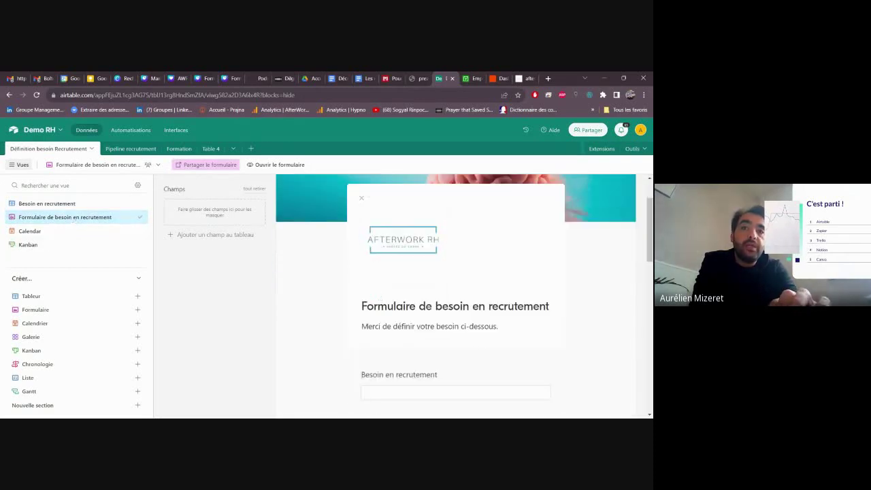
scroll(457, 307, "down", 4)
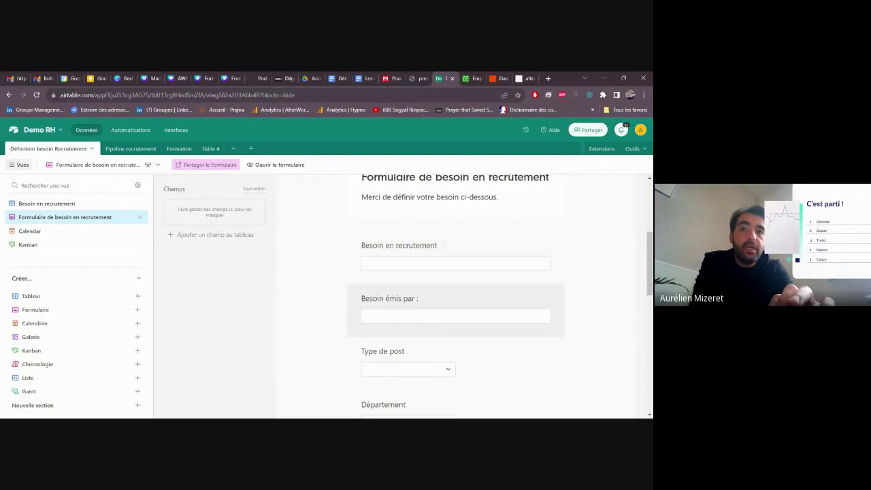
scroll(456, 306, "down", 1)
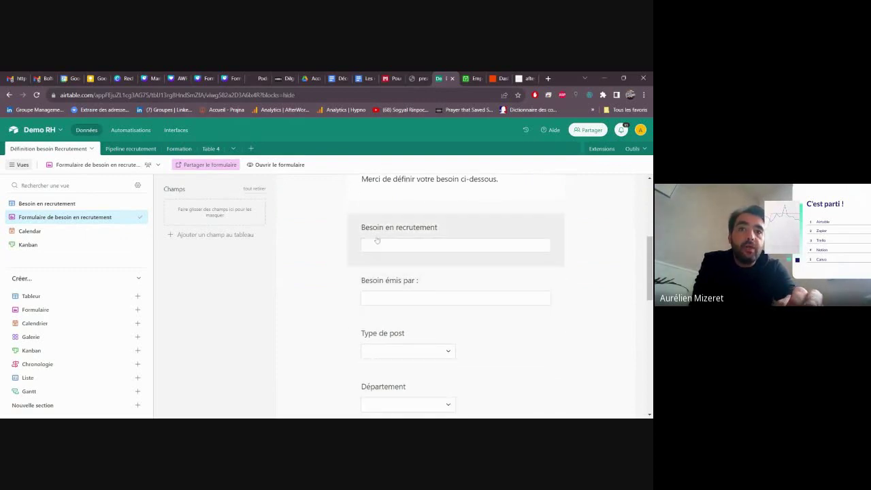
- Compare the Besoin en recrutement grid's columns with the questions in the recruitment need form
left_click(91, 203)
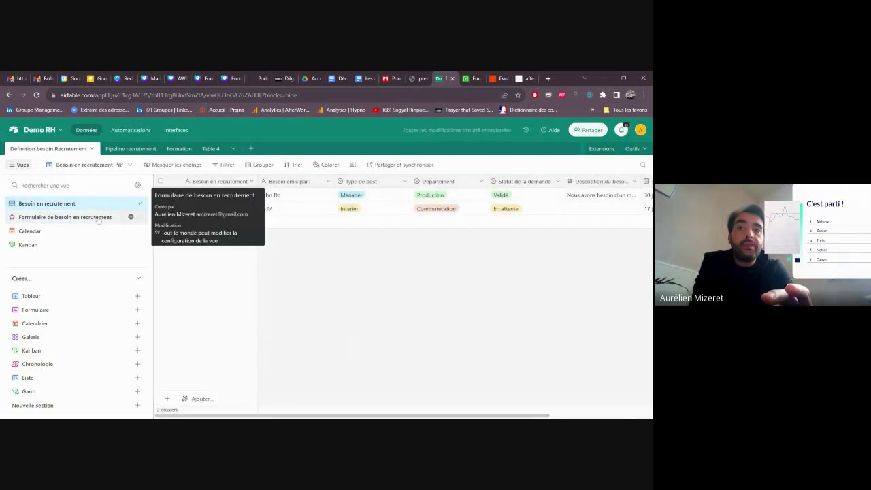
left_click(137, 217)
scroll(371, 343, "down", 3)
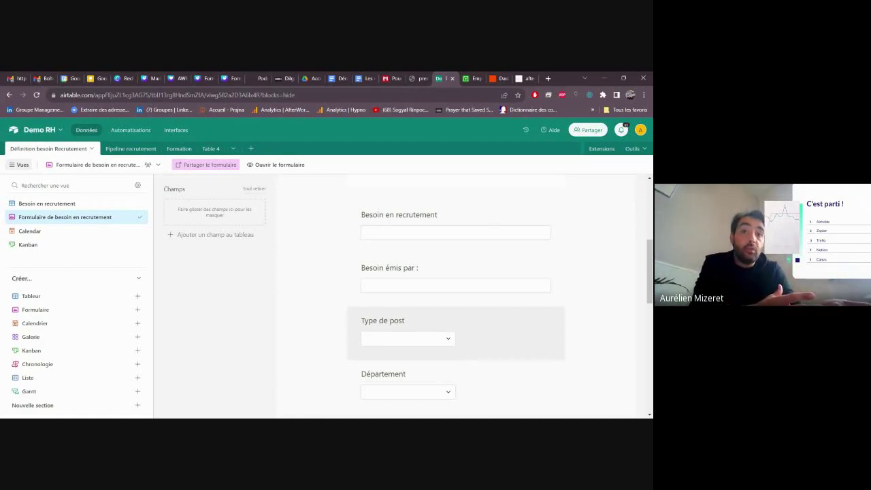
scroll(456, 296, "up", 2)
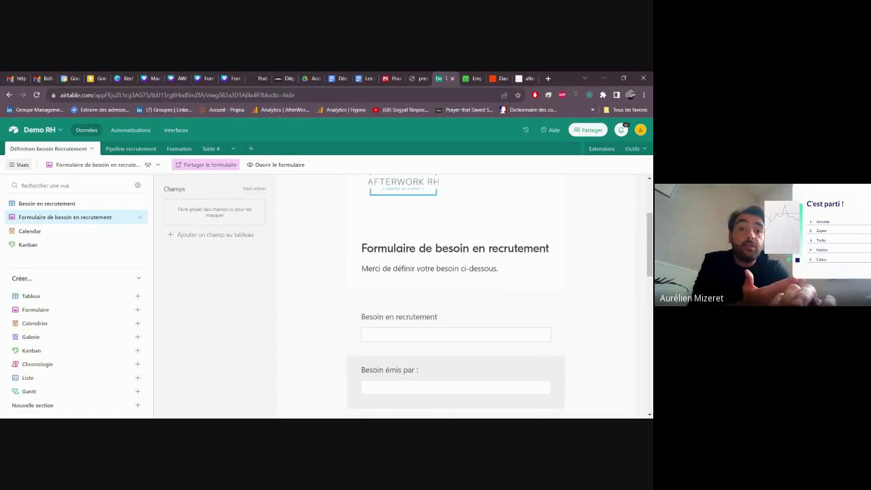
scroll(419, 285, "down", 2)
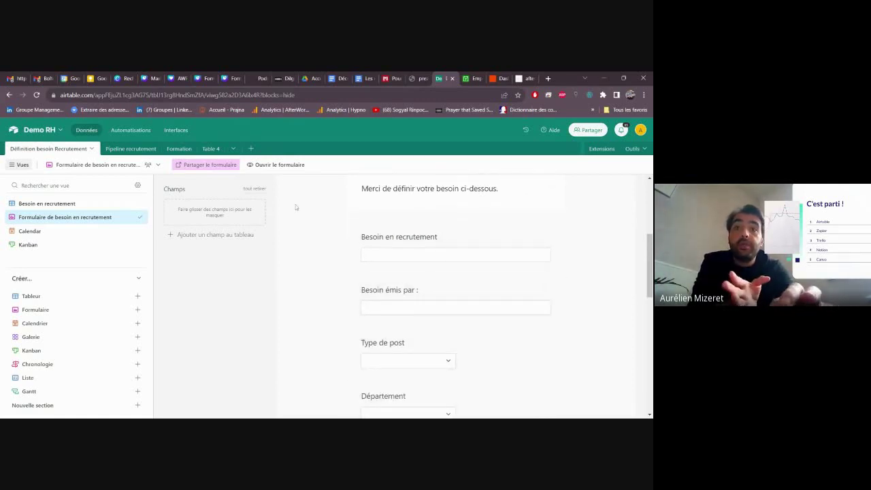
- Display the recruitment need form's link-sharing options and close them without copying the link
left_click(224, 168)
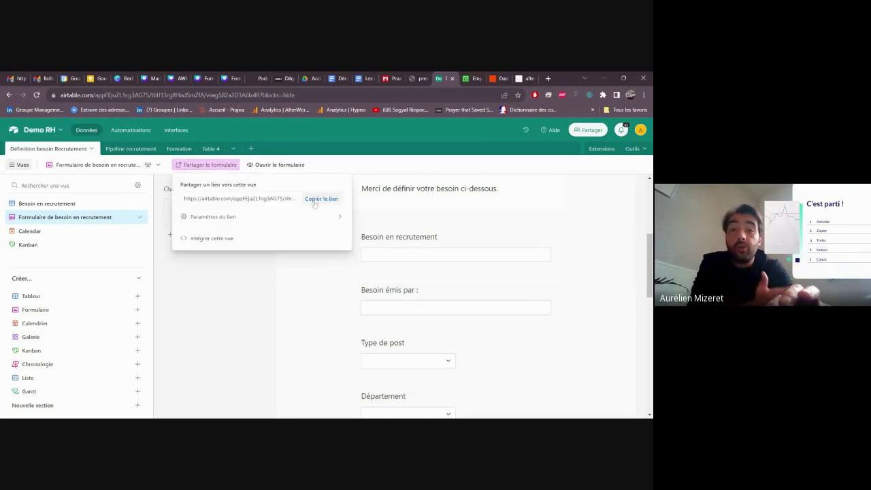
left_click(350, 321)
- Inspect the form's Type de post and Département choices without selecting any, and review the remaining fields down to Envoyer
scroll(358, 313, "down", 1)
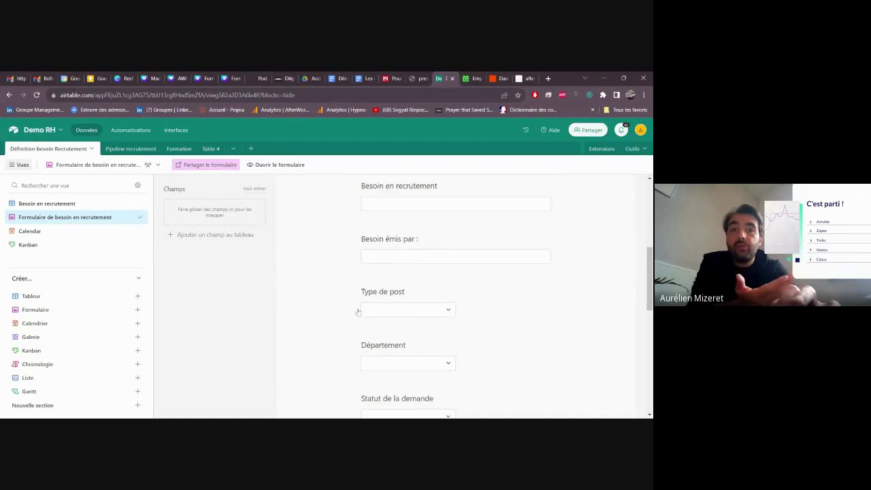
left_click(407, 312)
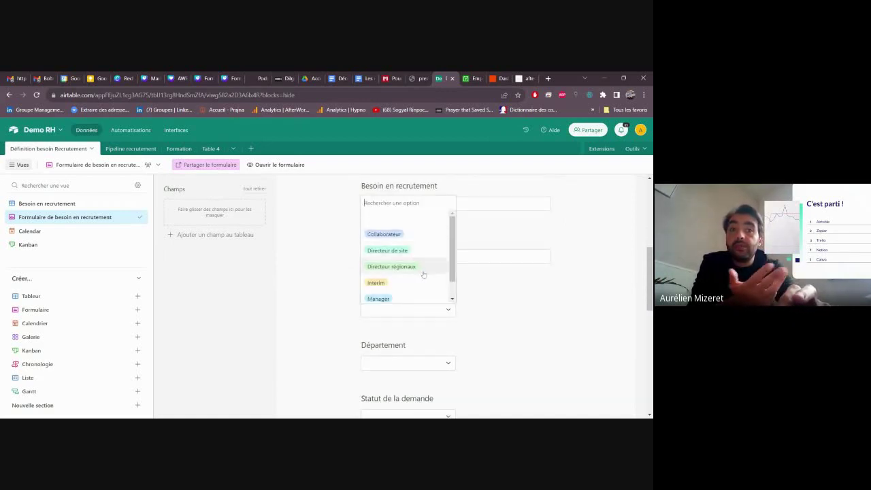
scroll(424, 291, "down", 1)
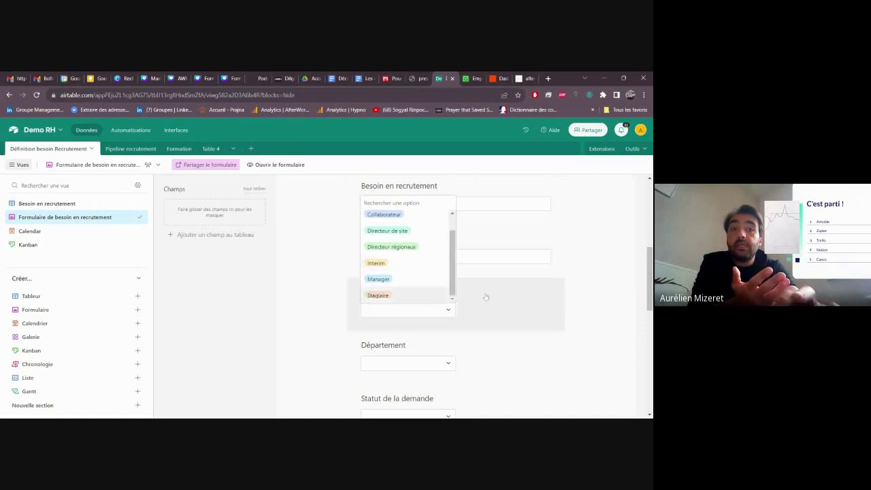
left_click(517, 308)
scroll(517, 308, "down", 1)
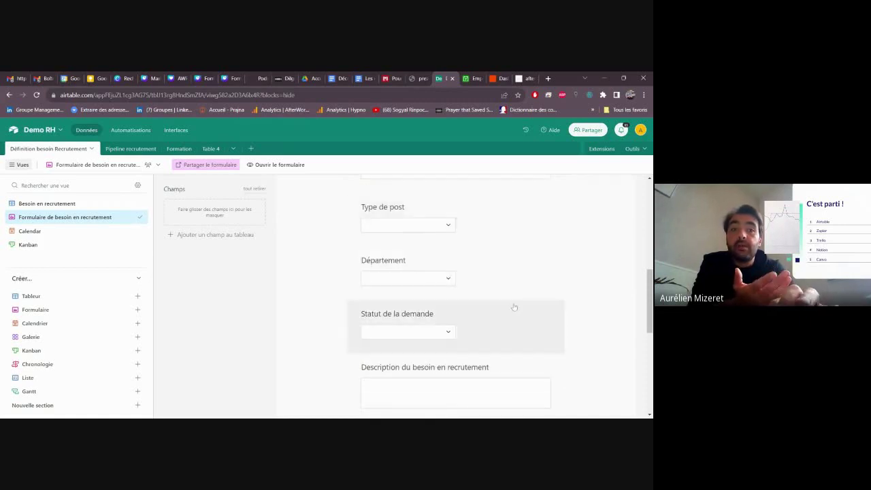
left_click(448, 280)
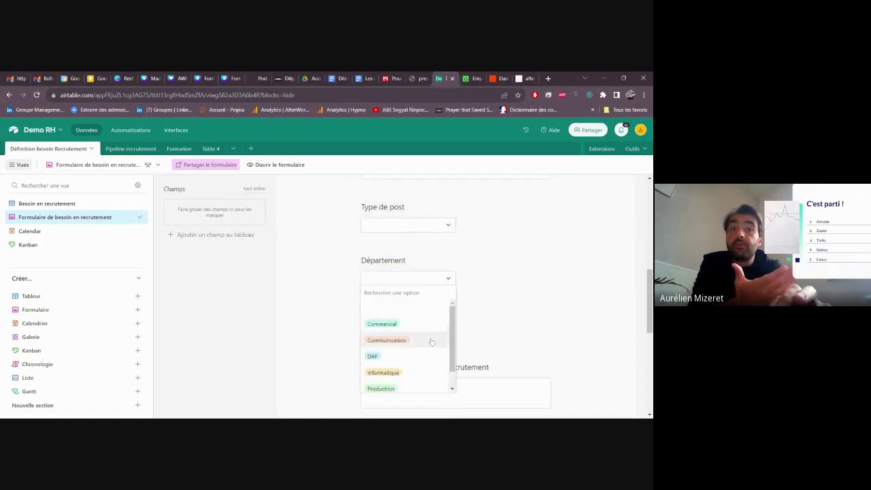
left_click(310, 349)
scroll(310, 349, "down", 1)
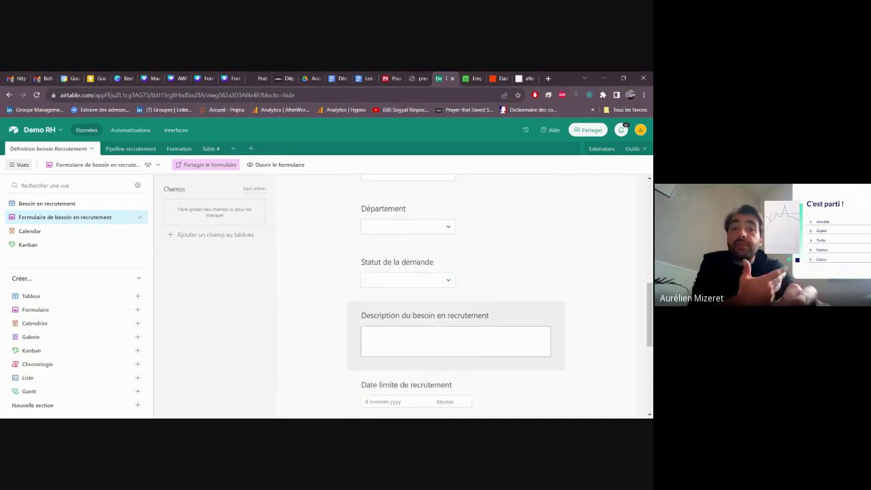
scroll(456, 337, "down", 1)
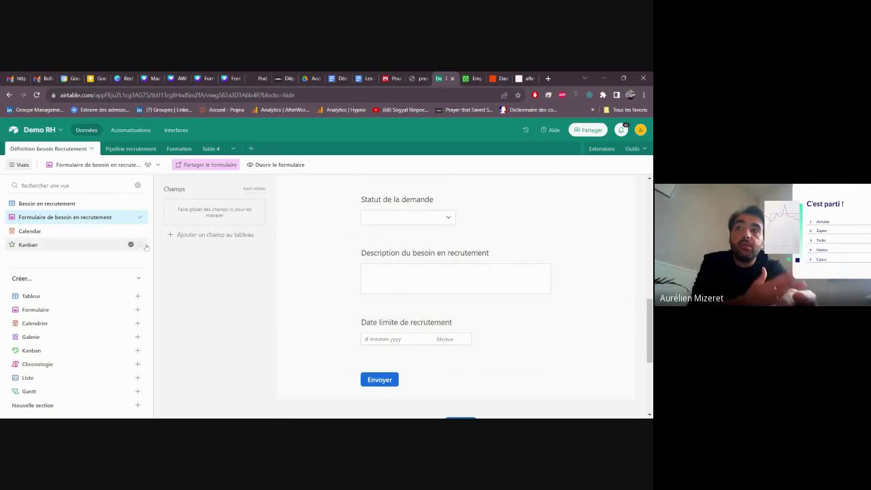
- Return to the Besoin en recrutement grid, view the edit settings of its primary field, and close them without changes
left_click(75, 203)
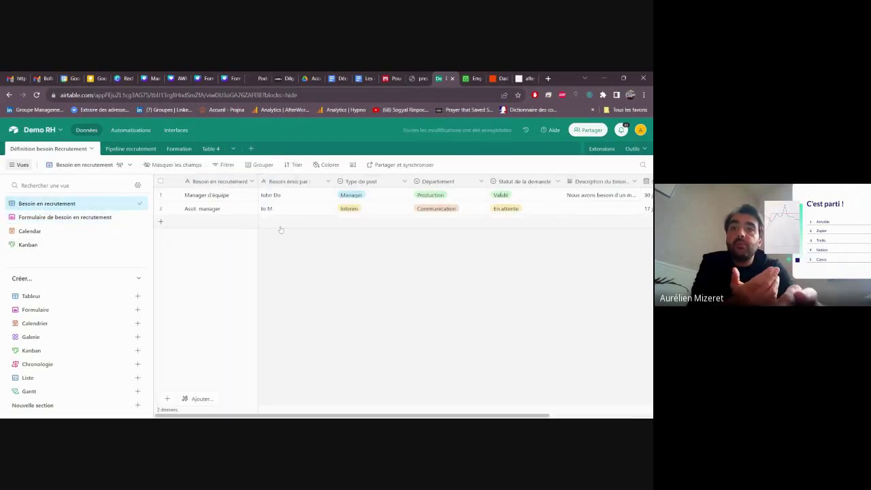
left_click(251, 181)
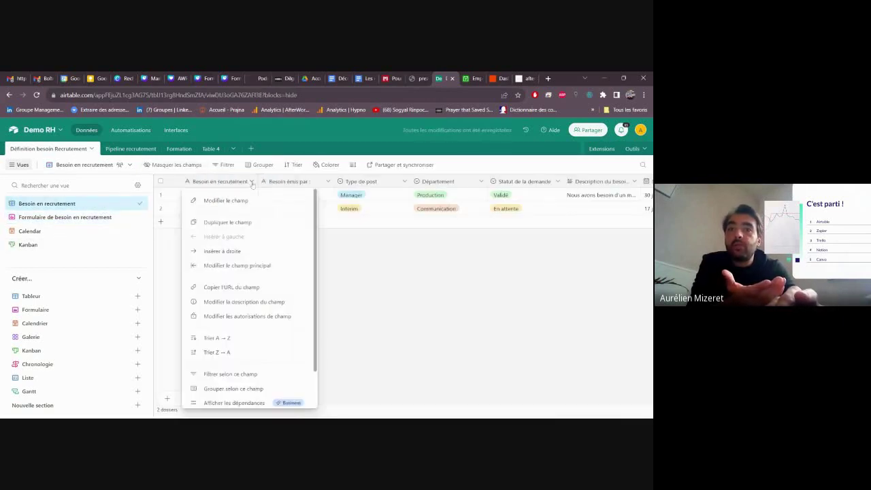
left_click(225, 200)
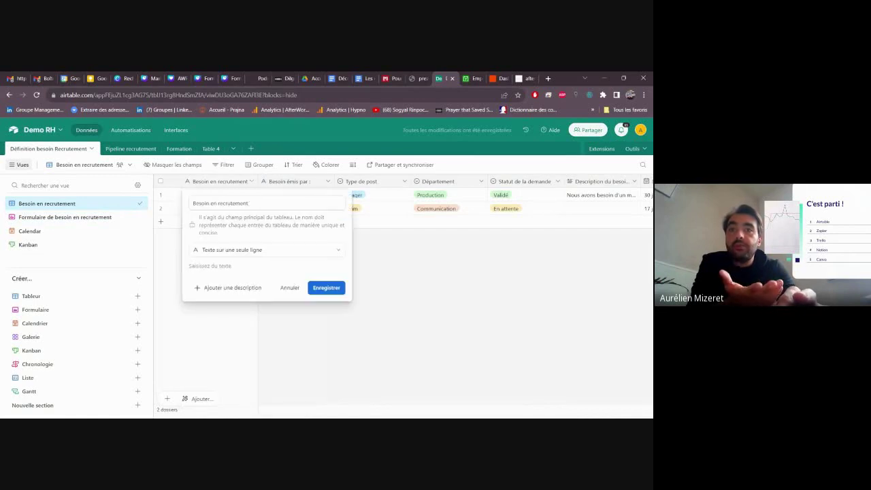
left_click(388, 237)
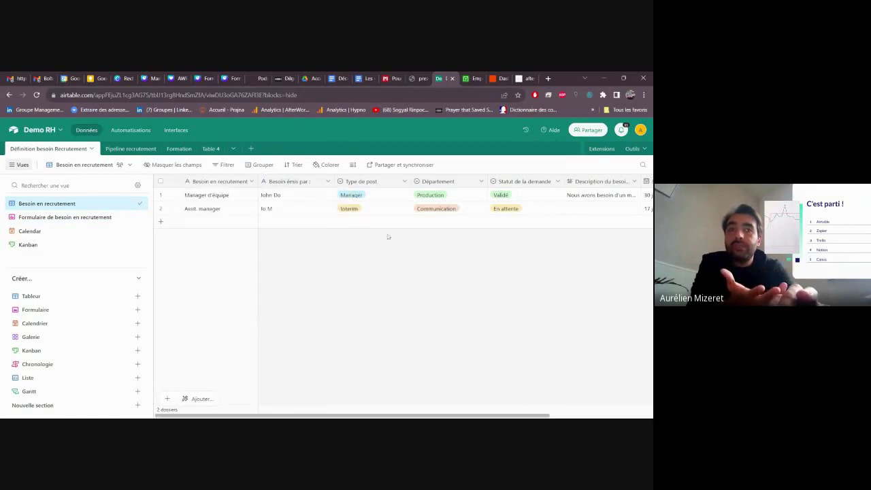
- Review the grid's columns across to Date limite de recrutement and back to the first ones
scroll(388, 237, "right", 5)
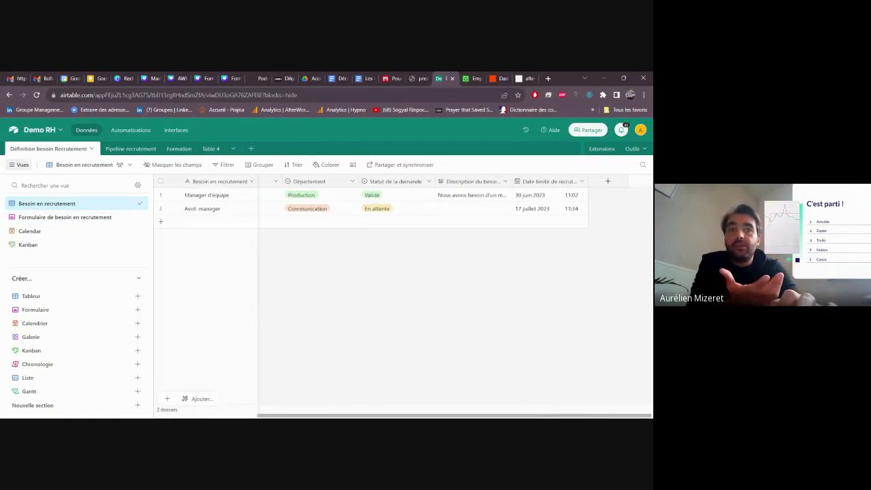
scroll(388, 237, "left", 2)
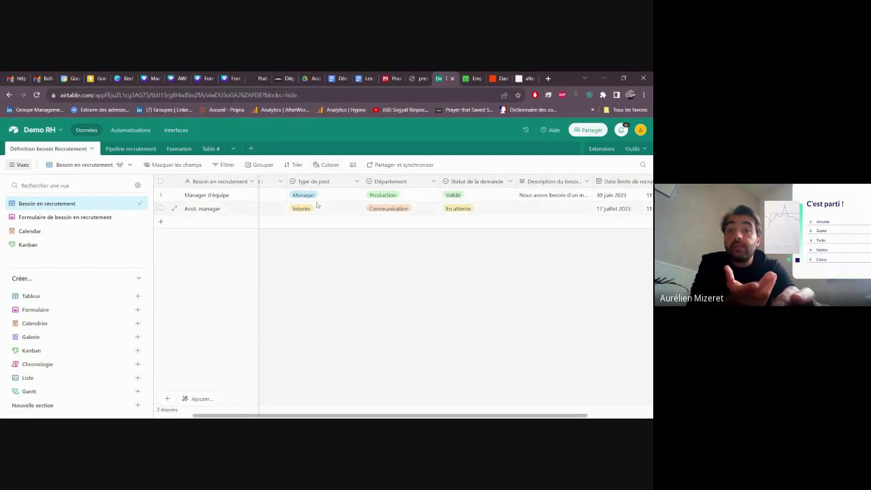
scroll(215, 213, "left", 2)
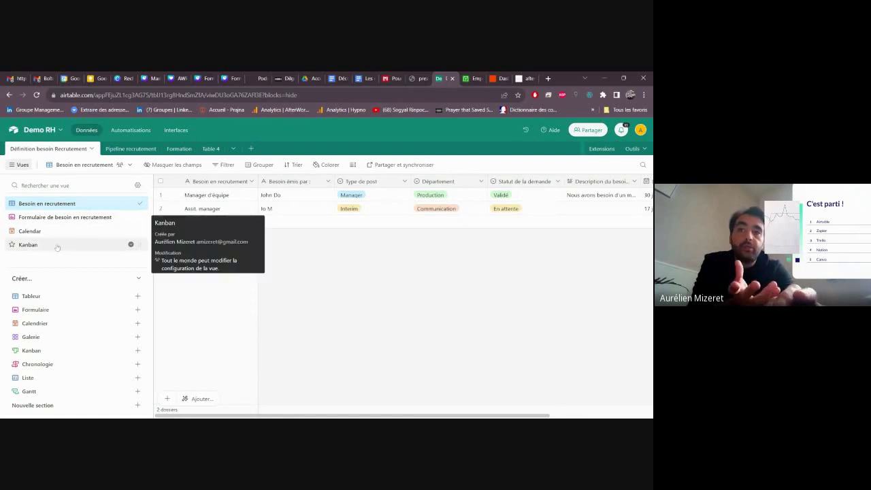
- Revisit the fields of the recruitment need form, and display the Calendar view of the same table
left_click(87, 217)
scroll(303, 331, "down", 4)
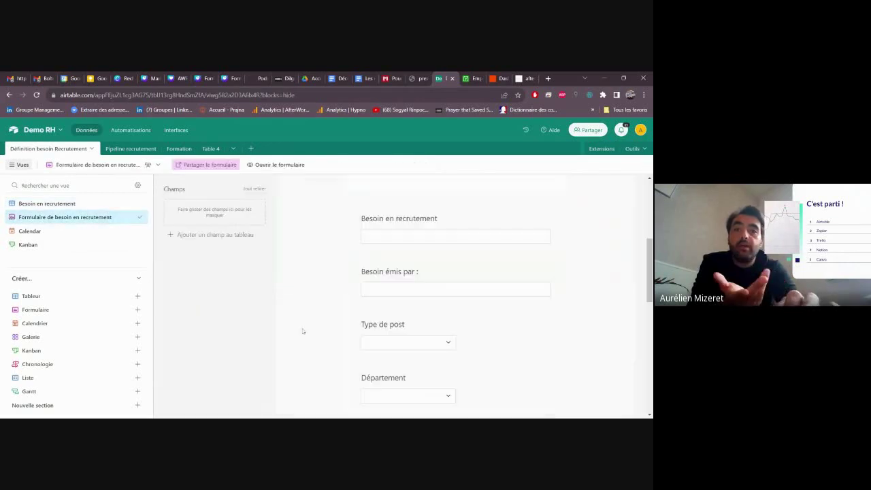
left_click(45, 233)
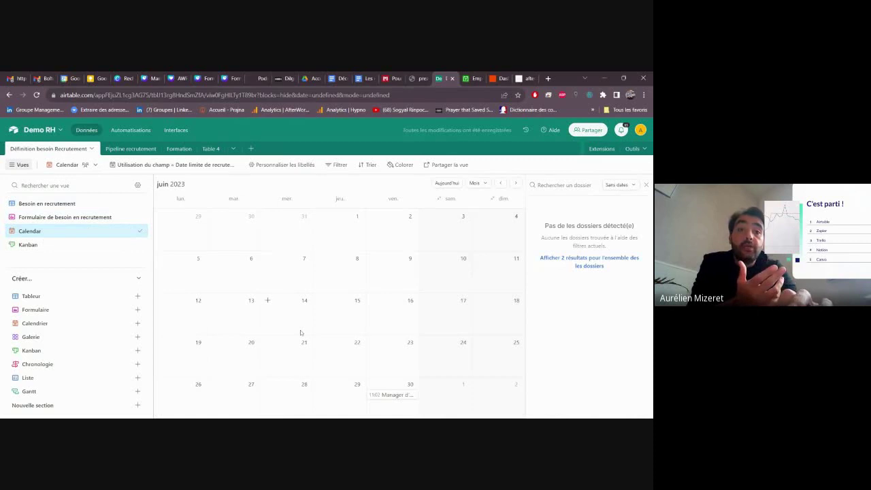
- View the details of the Manager d'équipe entry in the June 2023 calendar and the Assit. manager entry in July 2023, closing each unchanged
left_click(399, 399)
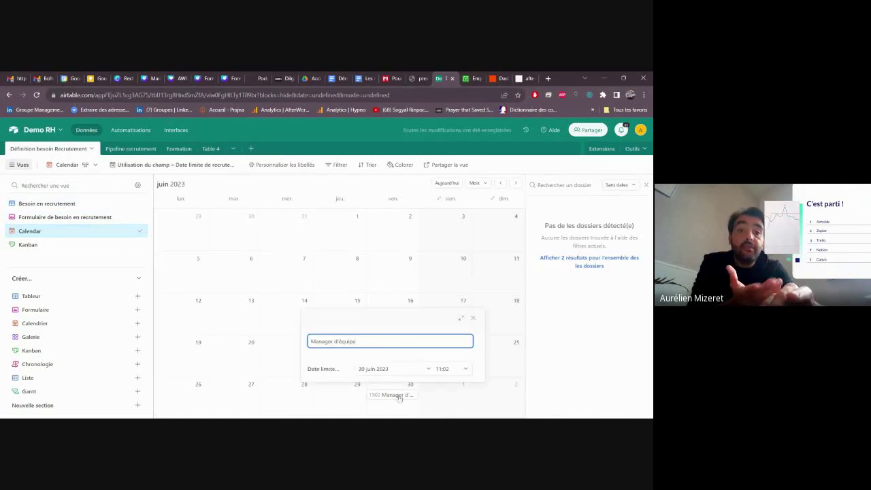
left_click(92, 260)
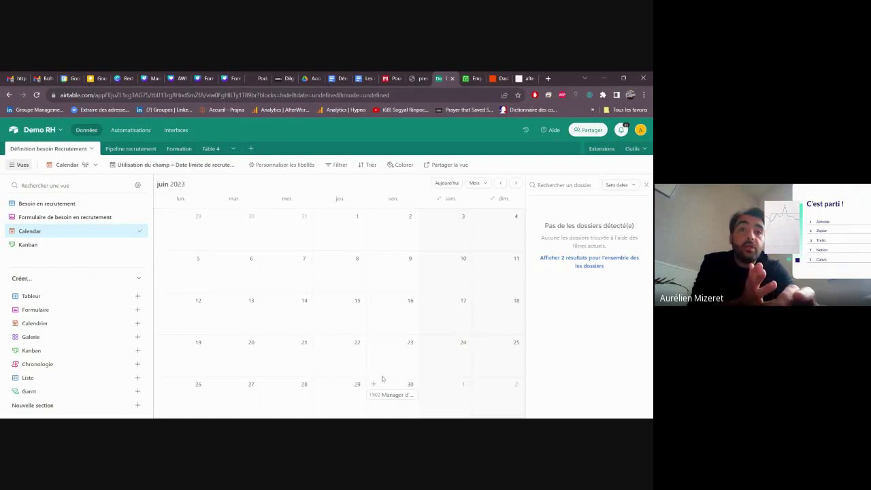
left_click(517, 184)
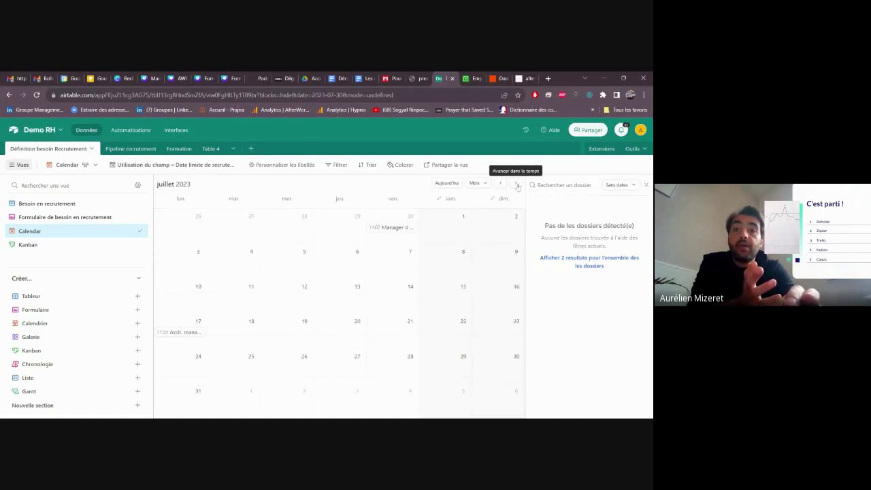
left_click(183, 333)
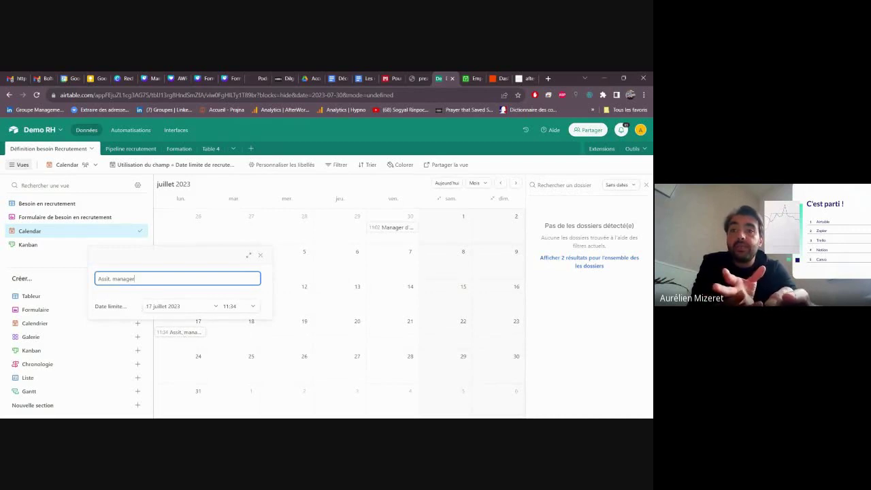
left_click(58, 258)
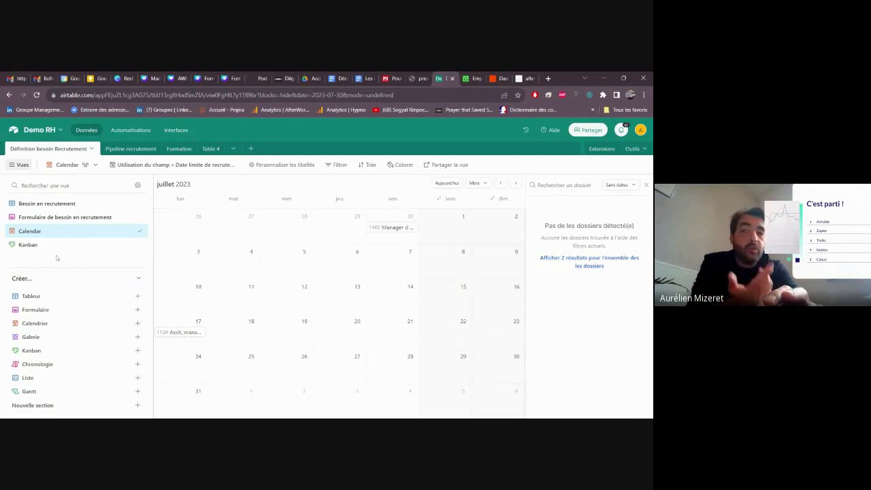
- In the Kanban view, move the Assit. manager card to Validé and back to En attente
left_click(30, 245)
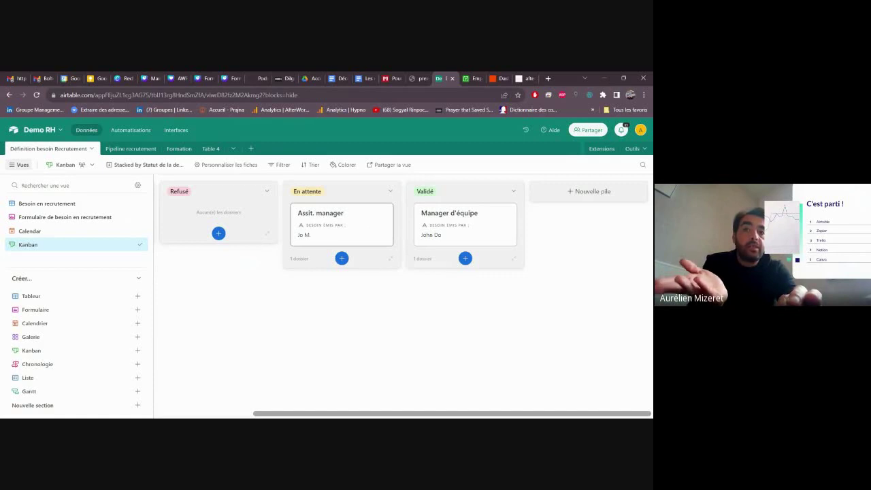
left_click_drag(371, 230, 522, 211)
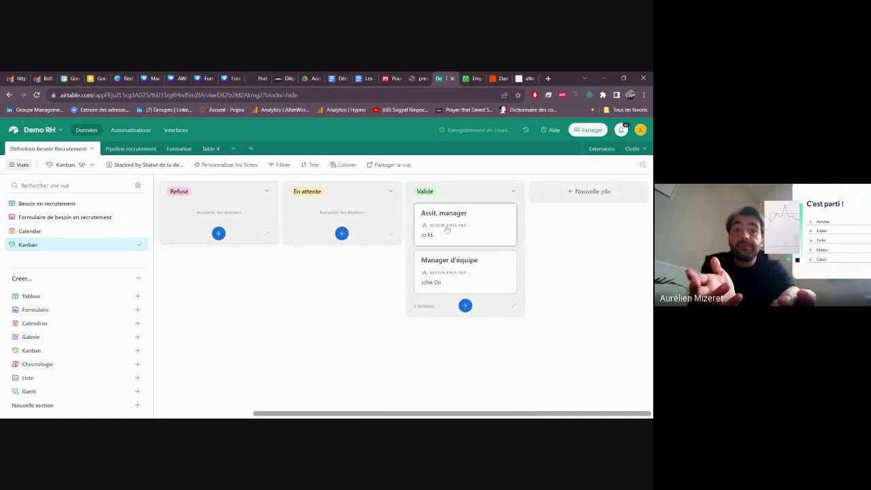
left_click_drag(446, 229, 349, 219)
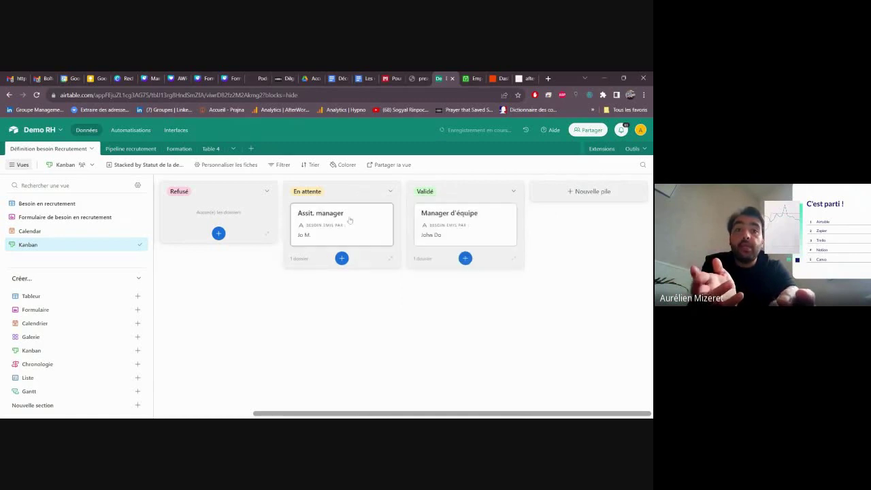
- Go from the Besoin en recrutement grid to Pipeline recrutement's Tous les candidats view and review its columns through Created By
left_click(86, 203)
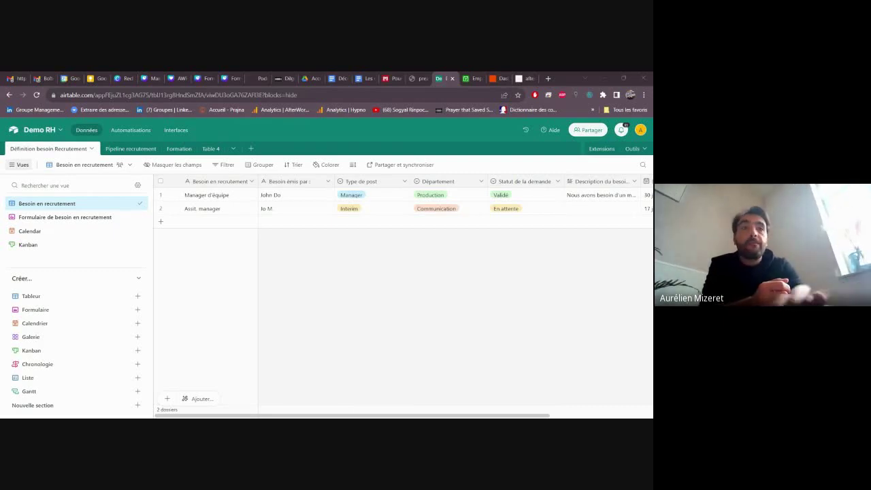
left_click(132, 149)
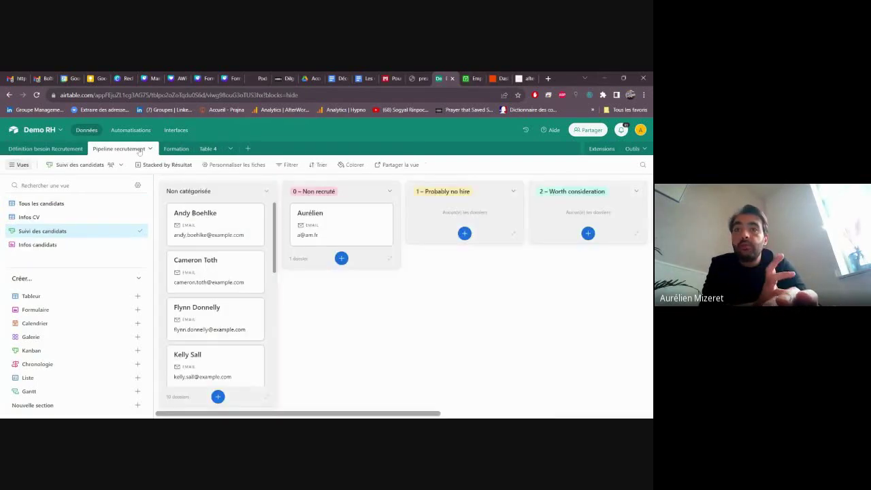
left_click(94, 202)
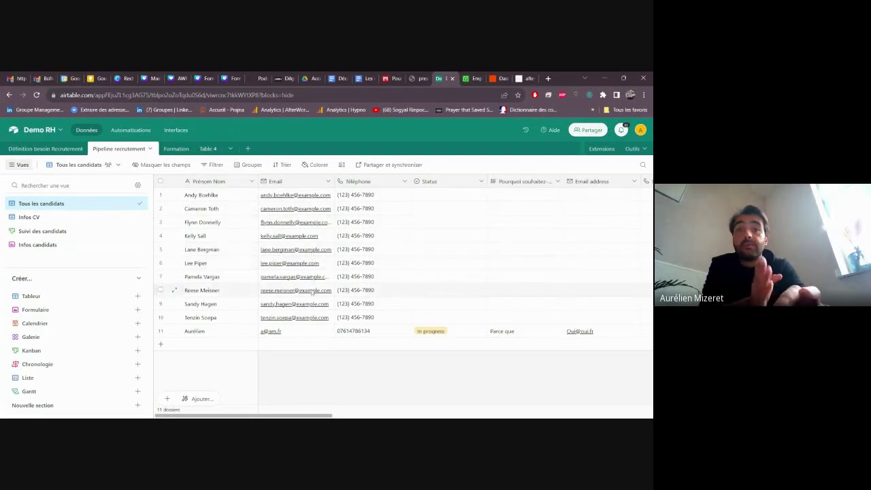
scroll(383, 290, "right", 3)
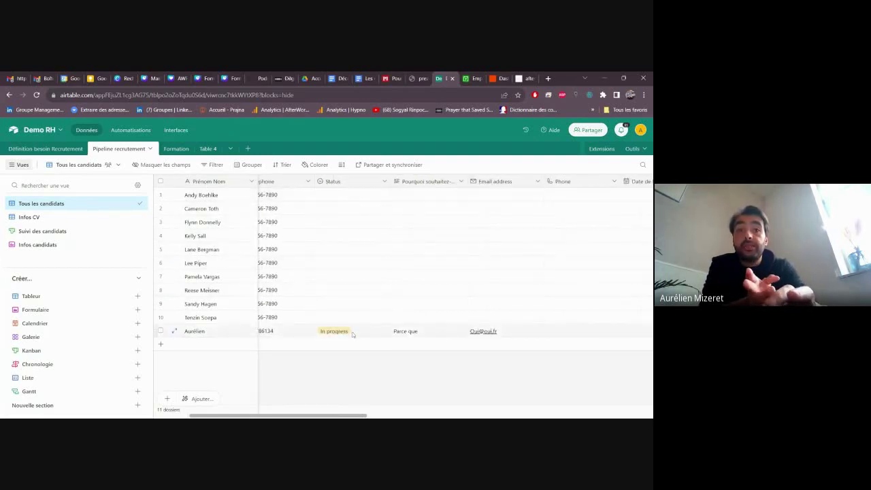
scroll(451, 310, "right", 2)
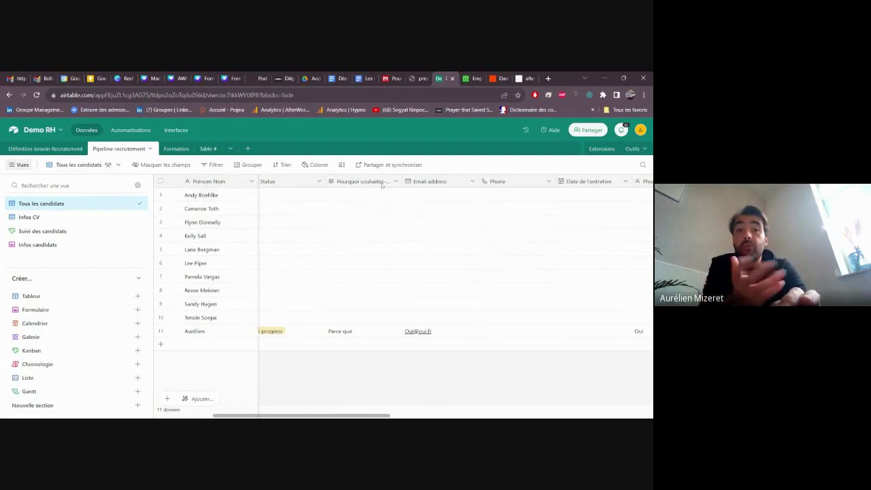
scroll(458, 242, "right", 2)
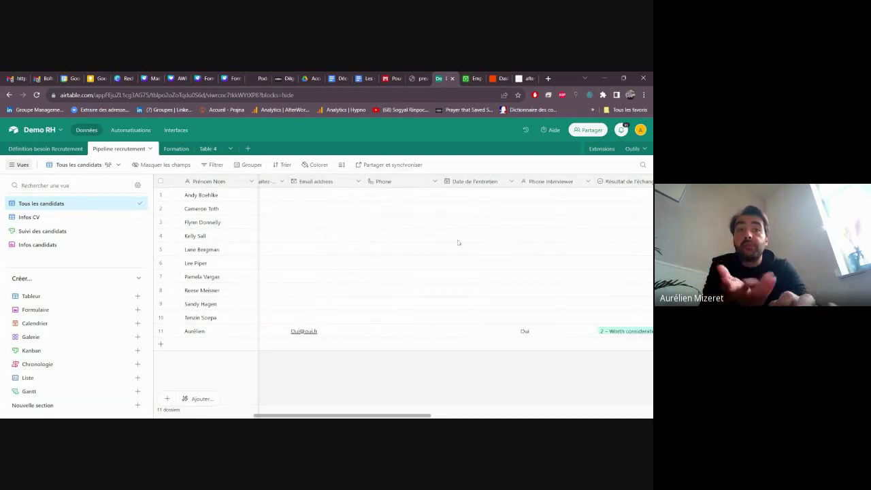
scroll(458, 242, "right", 4)
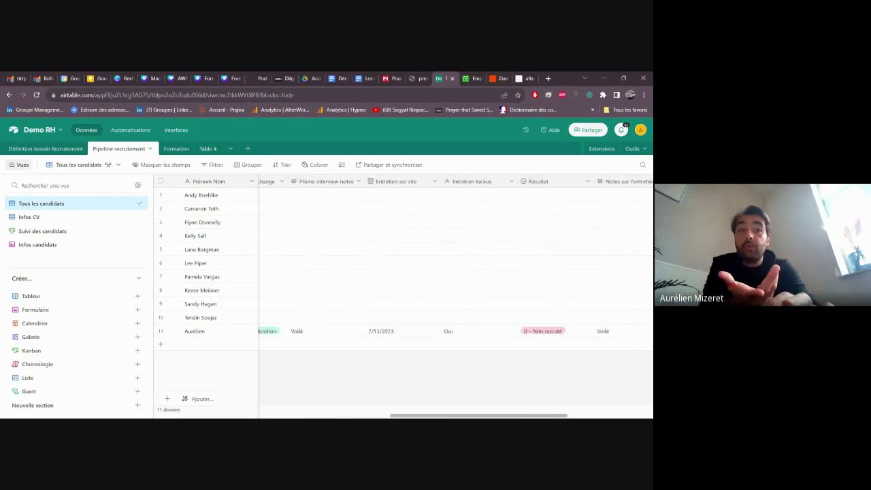
scroll(455, 265, "right", 3)
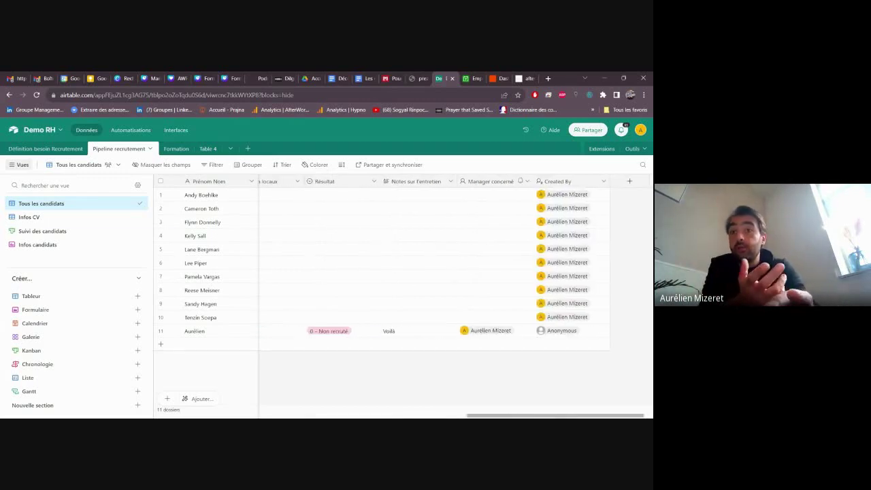
scroll(326, 235, "left", 9)
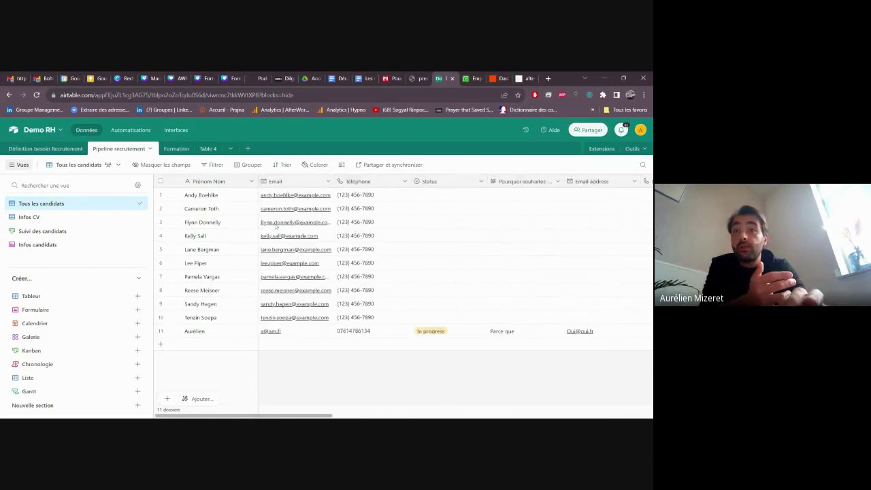
- View the Infos CV grid, and look over the candidate cards in the Suivi des candidats Kanban
left_click(63, 219)
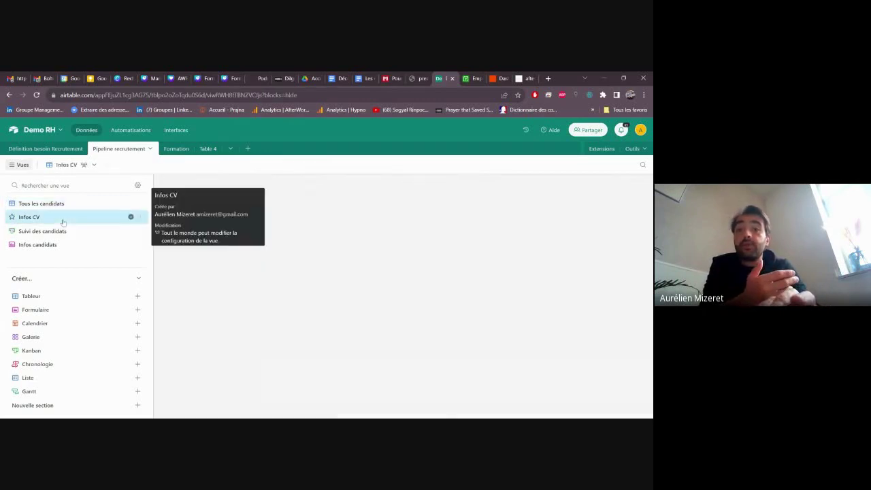
scroll(281, 302, "left", 5)
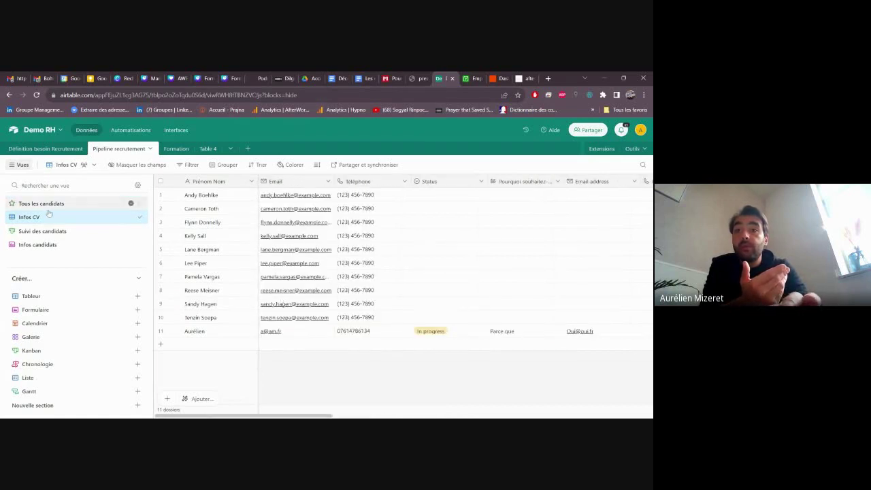
left_click(42, 231)
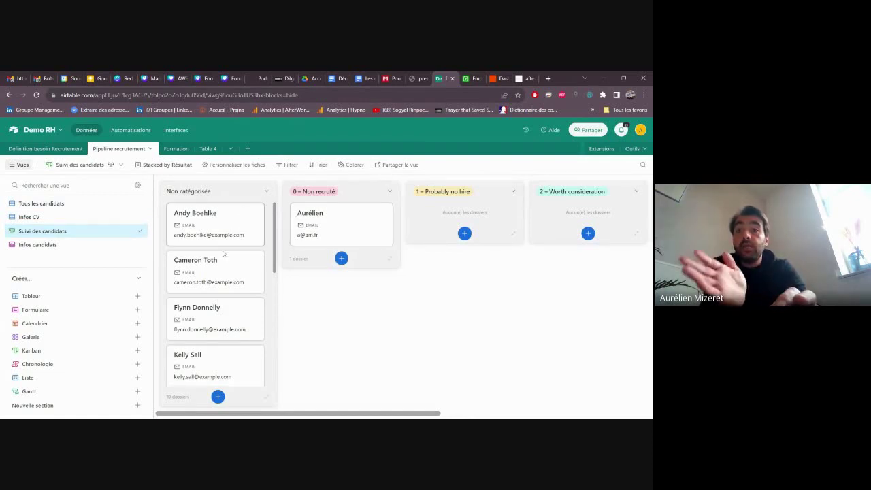
scroll(225, 330, "down", 2)
scroll(224, 331, "up", 2)
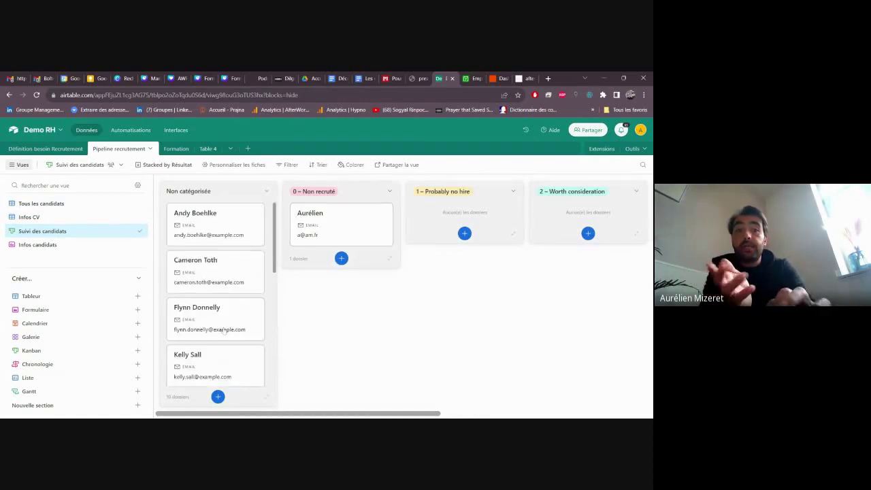
- Move the first, second and fourth Non catégorisée candidates to 1 – Probably no hire, 2 – Worth consideration and 3 – Good candidate respectively
left_click_drag(216, 219, 485, 211)
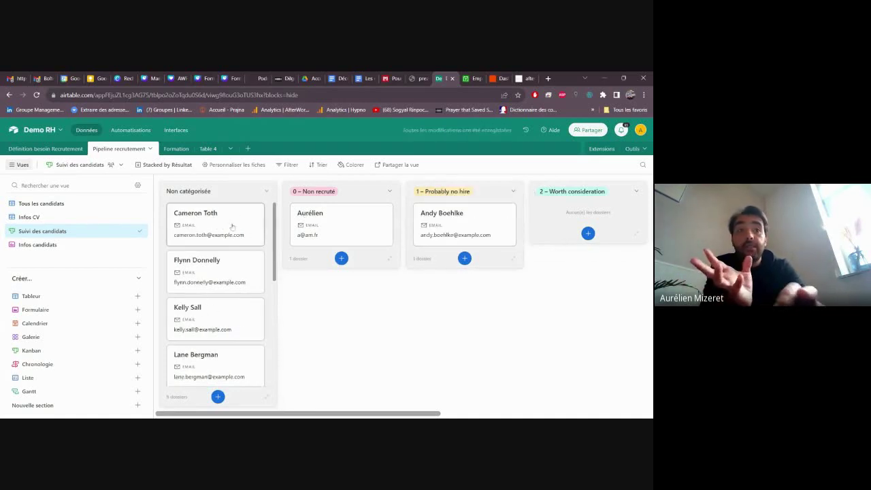
left_click_drag(232, 227, 572, 212)
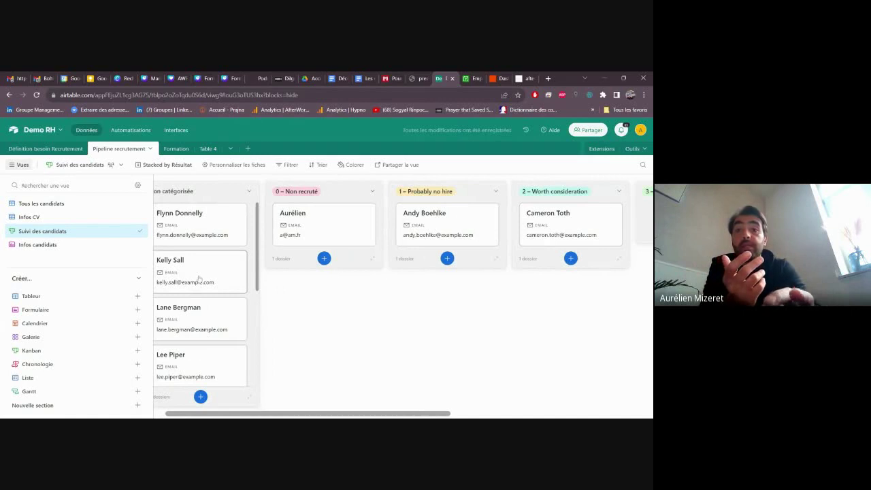
left_click_drag(199, 278, 504, 224)
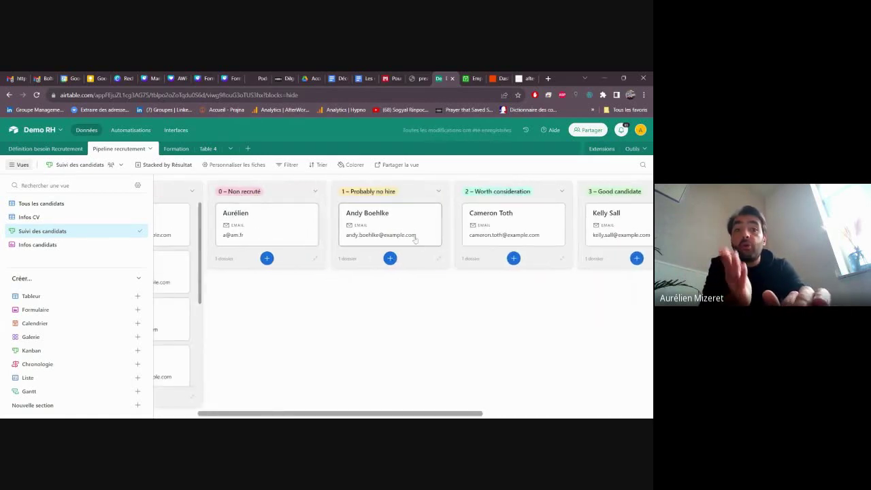
- Move the candidate card in the 3 – Good candidate stack to 4 – Please hire this person
scroll(413, 244, "right", 3)
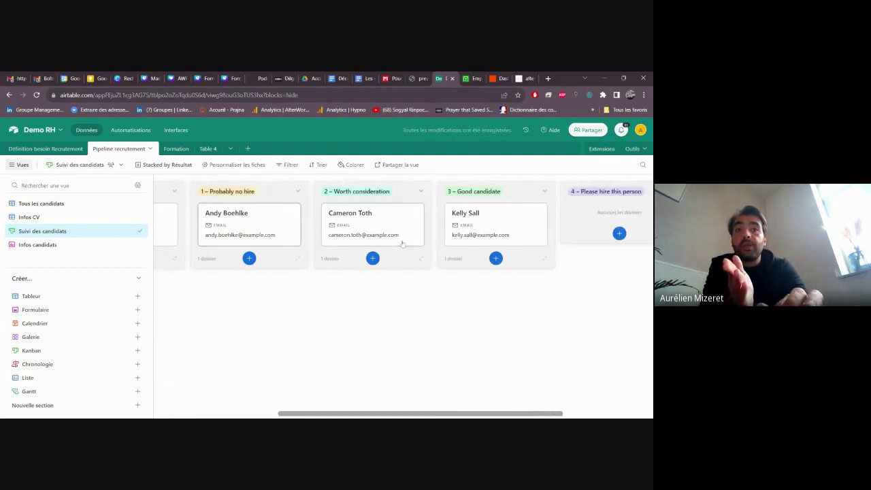
scroll(392, 220, "right", 2)
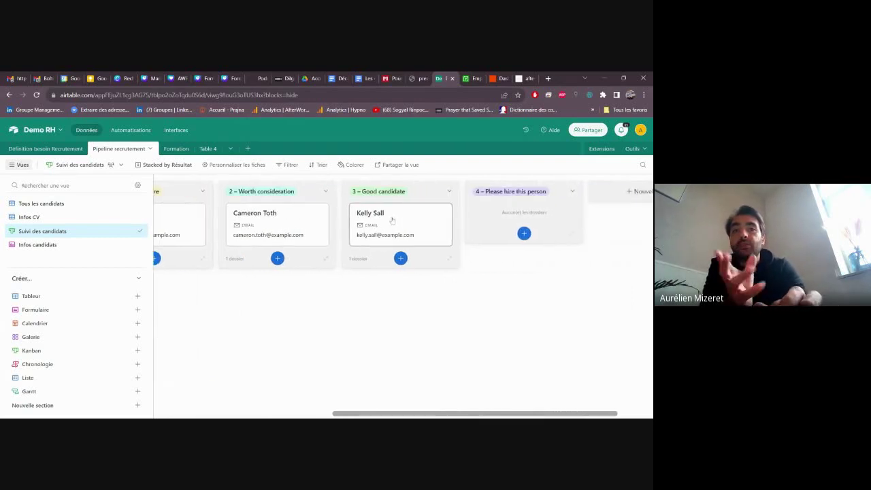
scroll(313, 216, "right", 1)
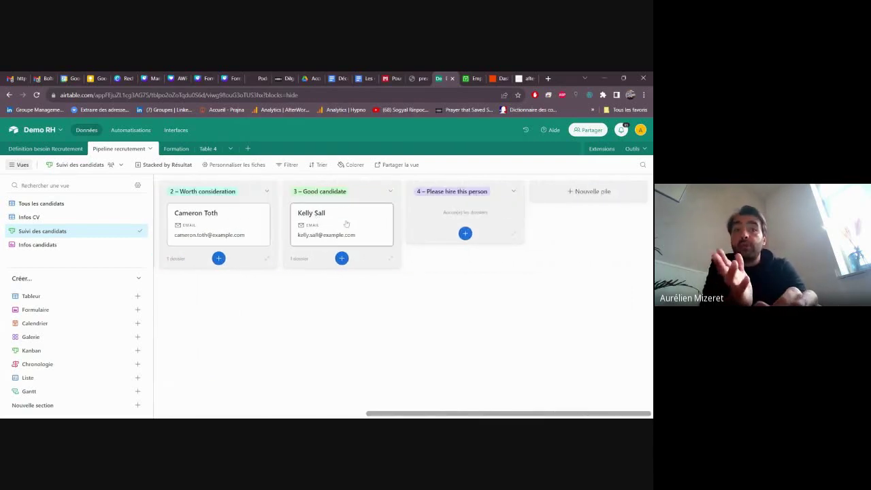
left_click_drag(347, 224, 480, 230)
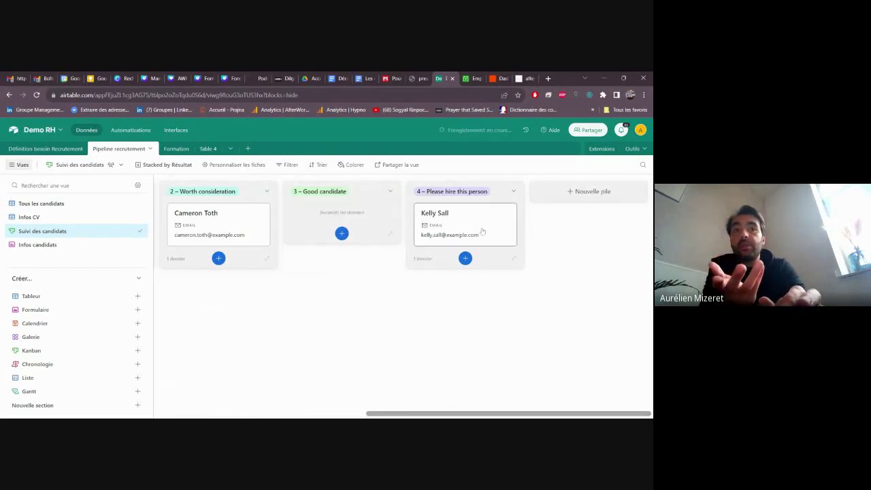
- Move the third Non catégorisée candidate to 0 – Non recruté and the fourth to 1 – Probably no hire
scroll(368, 295, "left", 6)
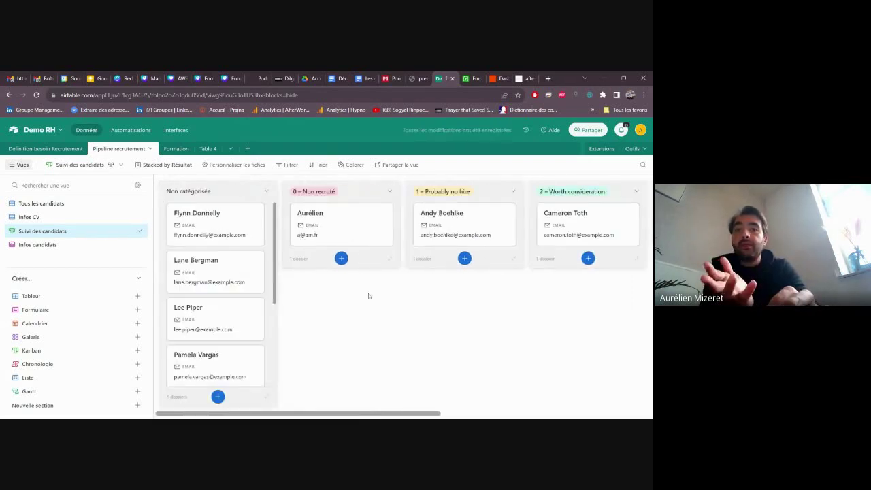
left_click_drag(196, 318, 362, 210)
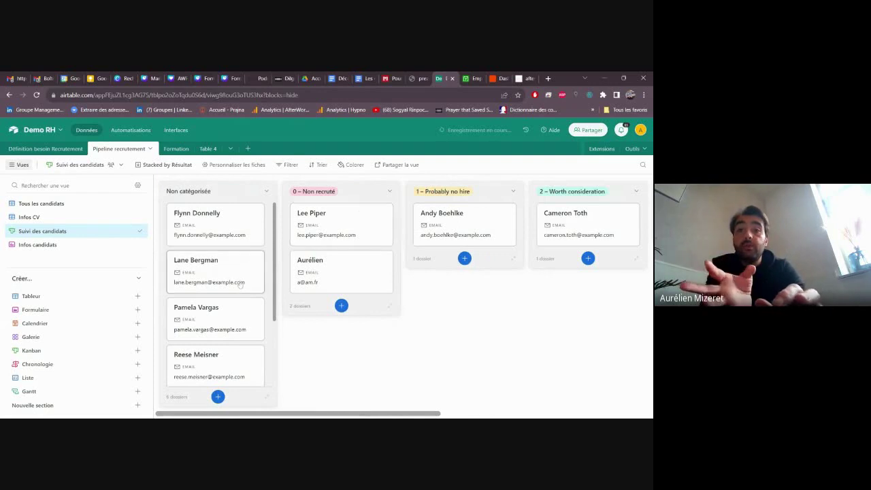
left_click_drag(228, 317, 487, 201)
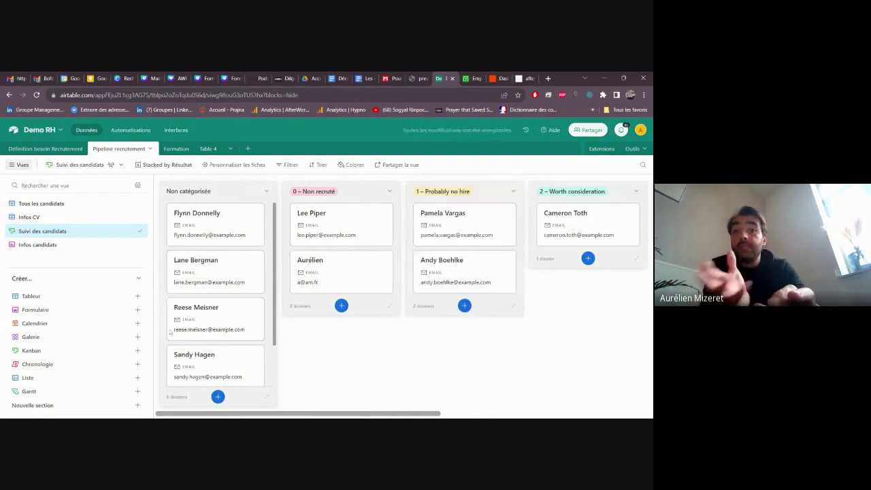
- Review the Infos candidats form's fields from Prénom Nom down to Email adresse, and return to the Tous les candidats view
left_click(37, 245)
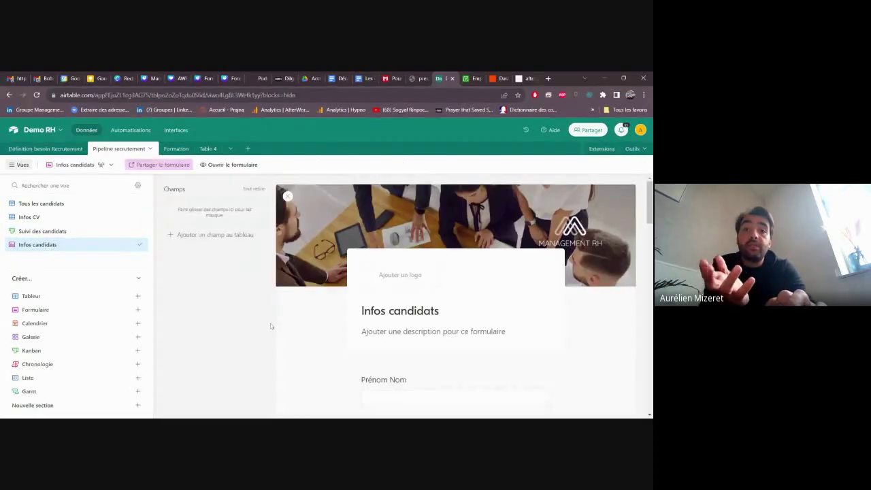
scroll(457, 306, "down", 2)
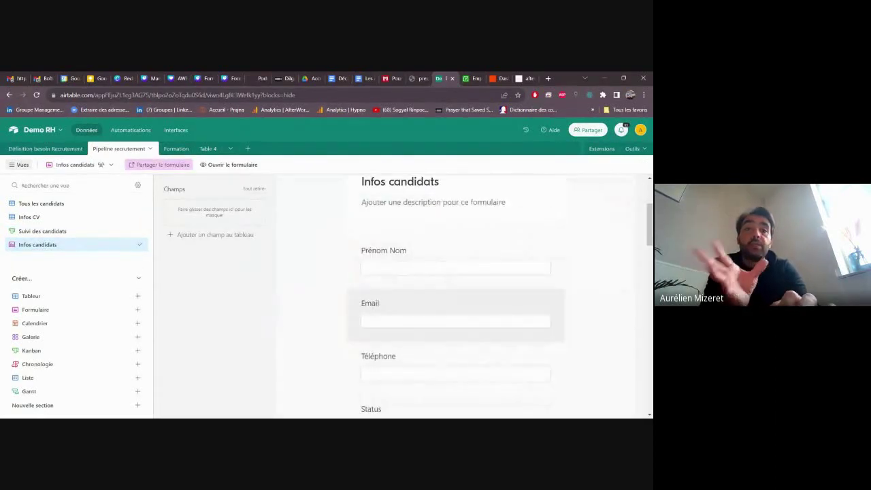
scroll(456, 320, "down", 3)
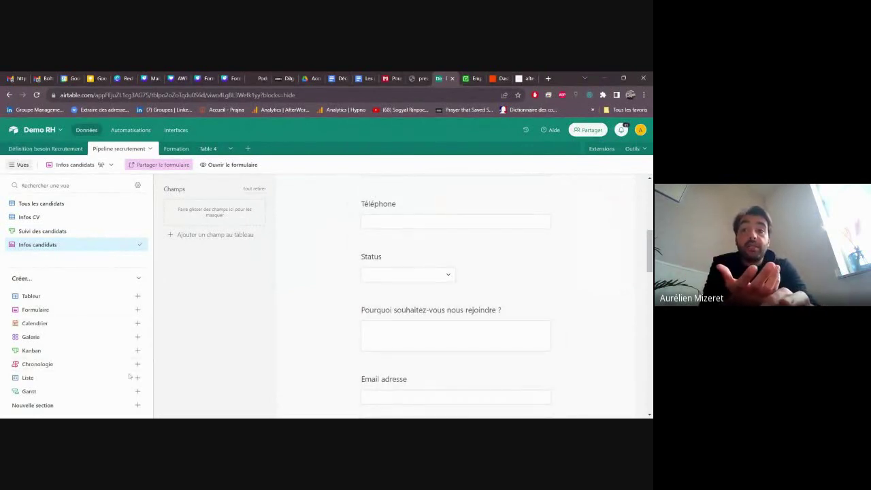
left_click(101, 205)
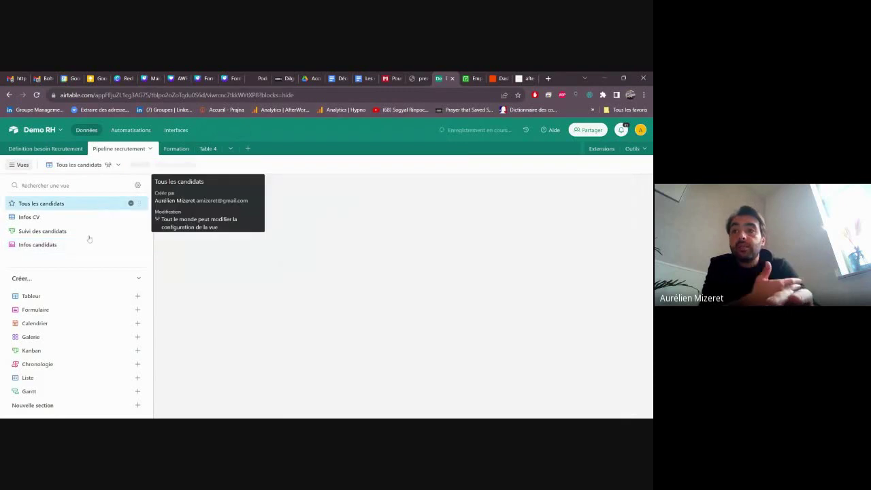
- Create a collaborative gallery view named CV in the Pipeline recrutement table
mouse_move(77, 344)
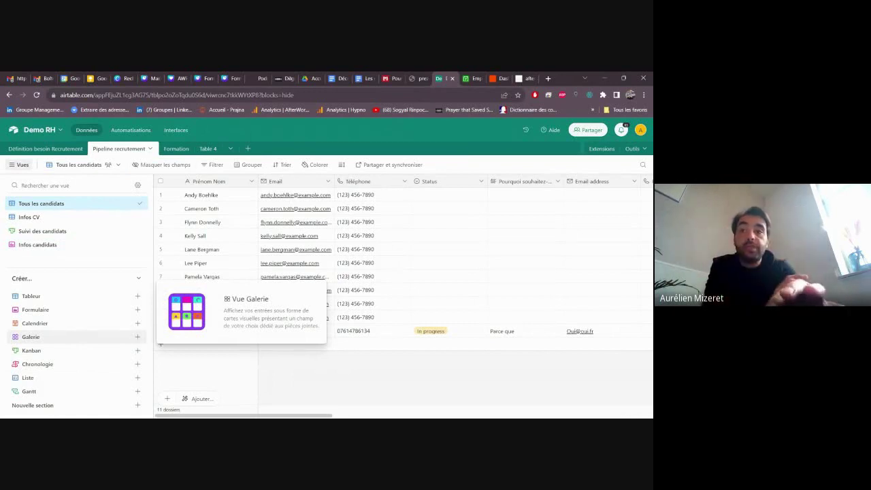
left_click(138, 337)
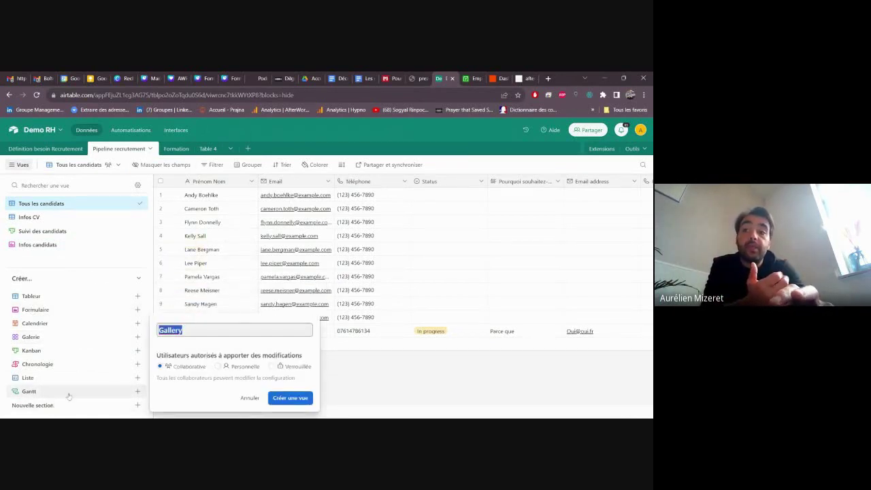
mouse_move(79, 388)
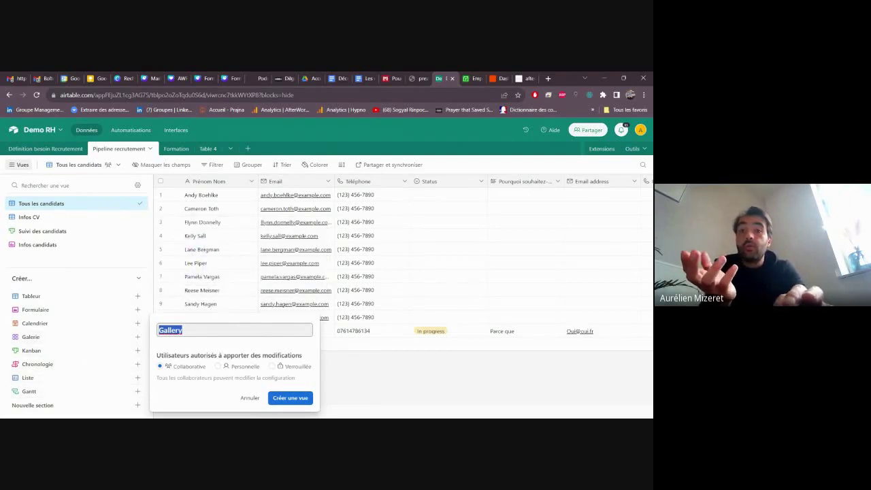
key("Right")
key("BackSpace")
type("ie")
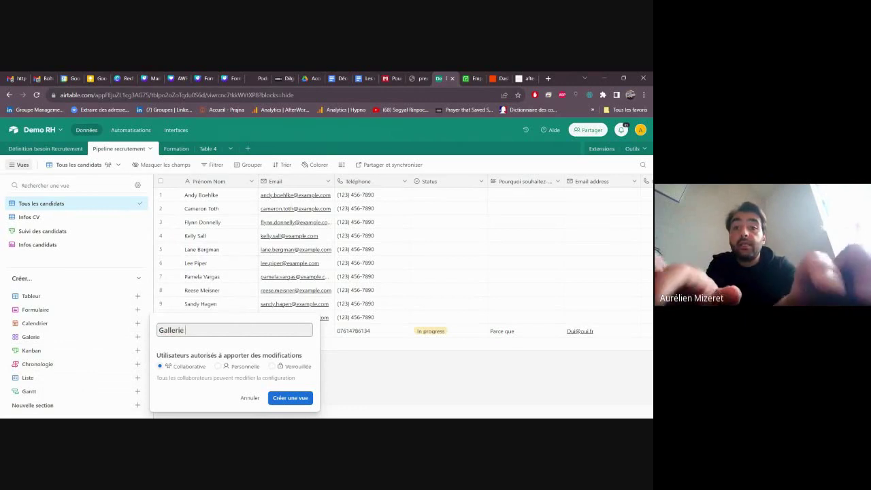
key("BackSpace")
key("BackSpace")
key("BackSpace")
key("BackSpace")
key("BackSpace")
key("BackSpace")
key("BackSpace")
key("BackSpace")
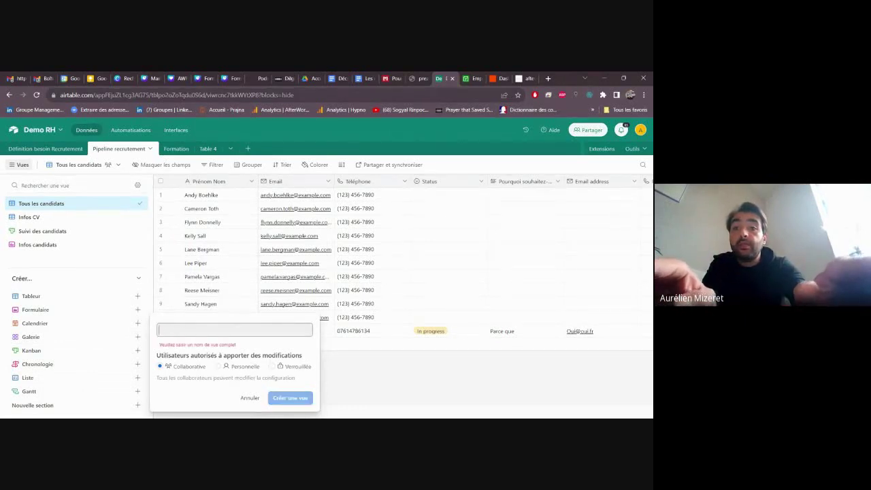
type("CV")
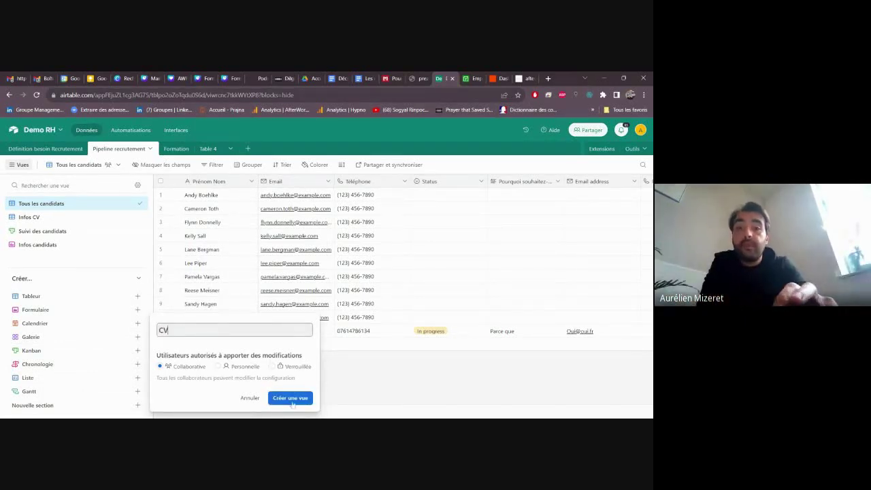
left_click(292, 401)
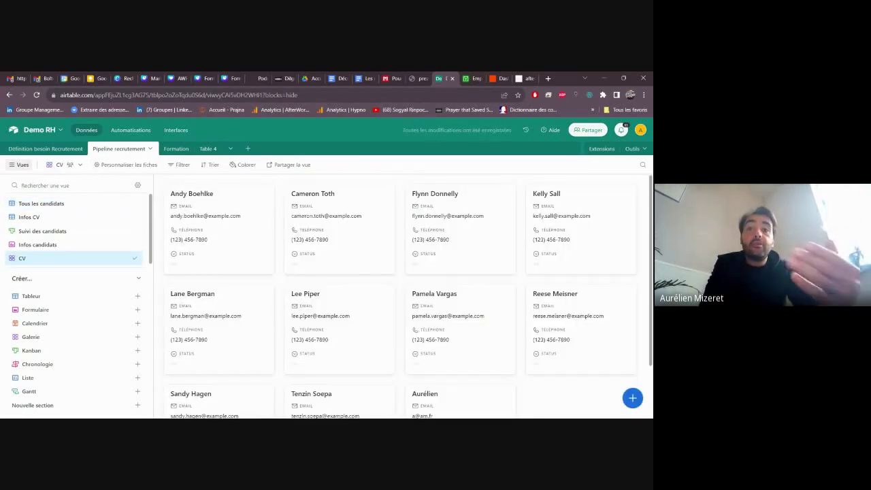
- Review the first candidate's full record from the CV gallery, including its 13 hidden fields, and close it
left_click(250, 230)
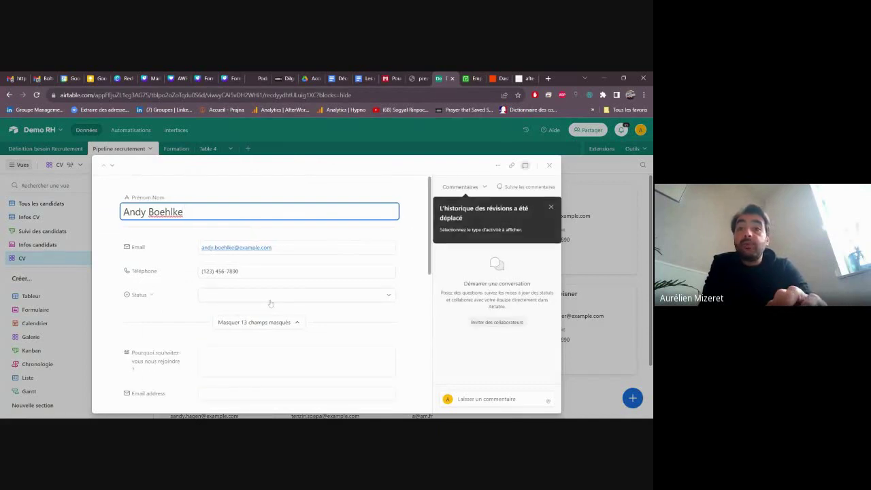
scroll(270, 304, "down", 1)
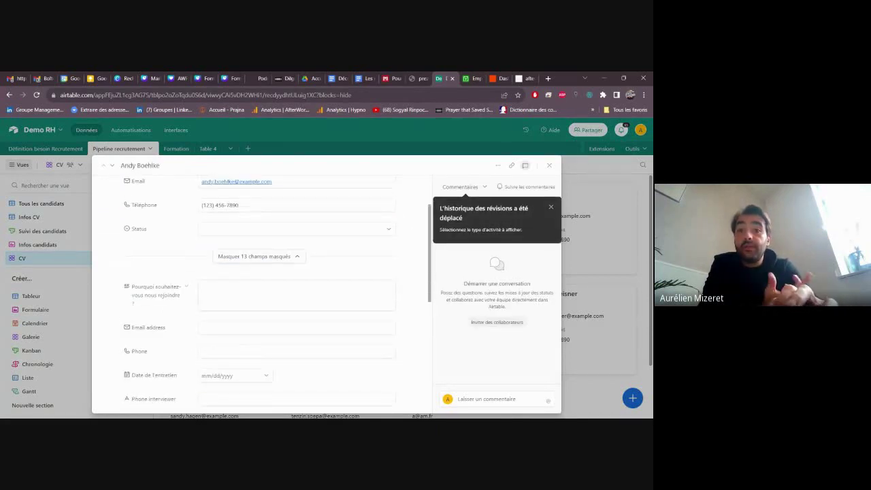
left_click(282, 258)
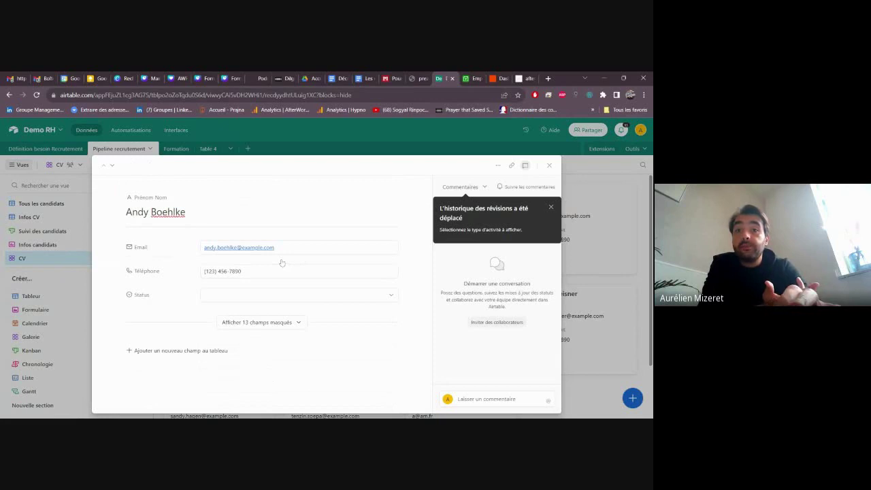
left_click(274, 323)
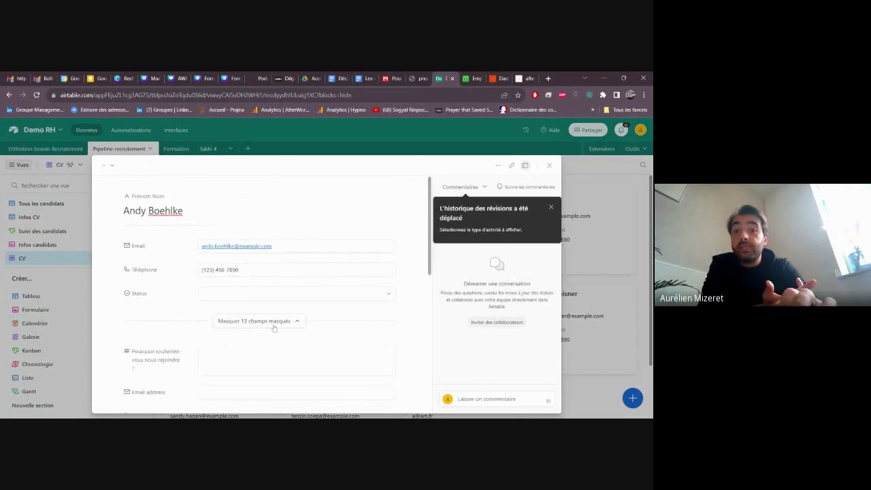
scroll(274, 326, "down", 3)
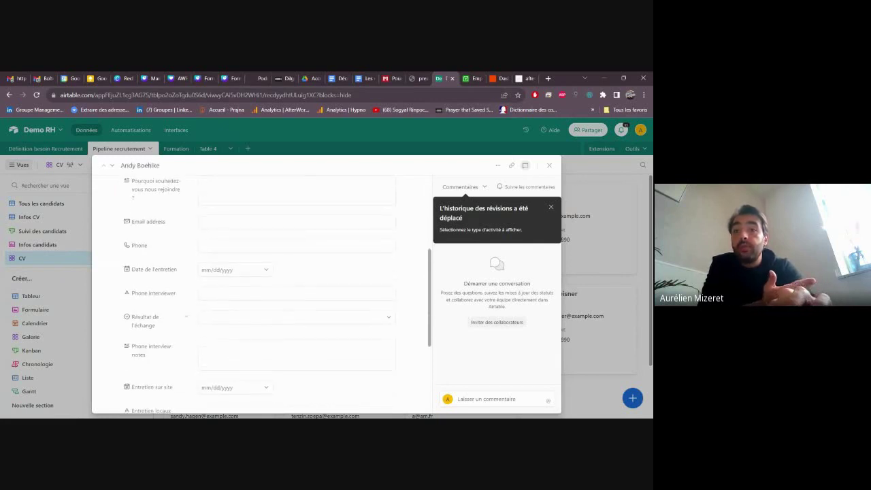
scroll(278, 296, "down", 3)
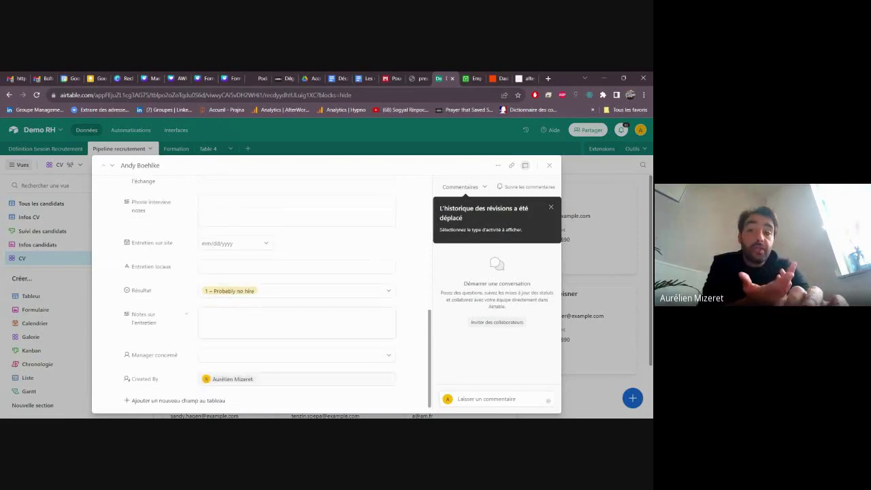
scroll(260, 297, "down", 1)
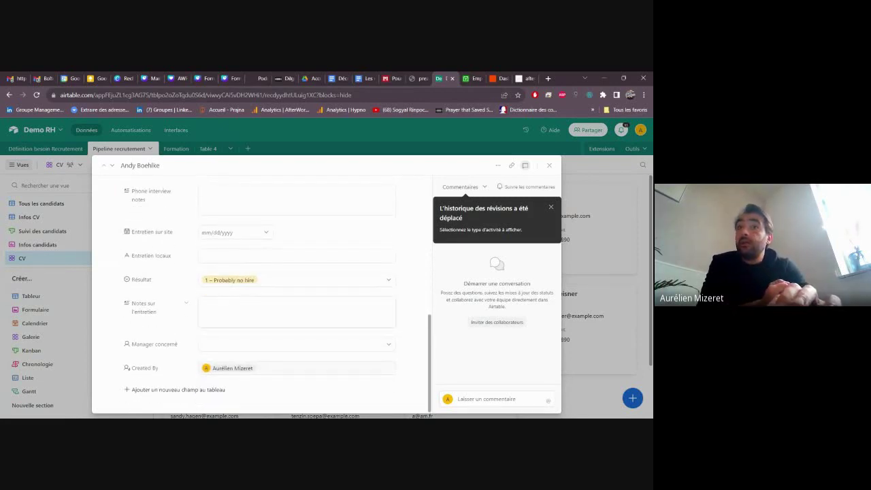
scroll(262, 293, "up", 10)
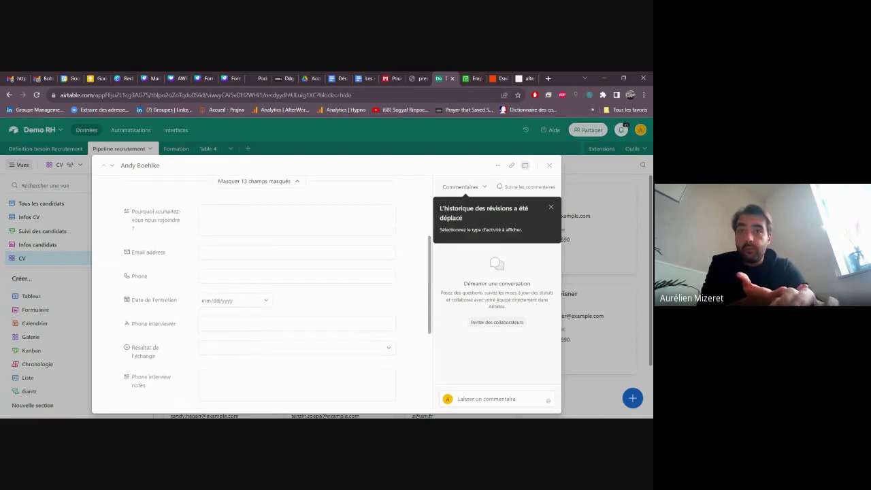
left_click(549, 165)
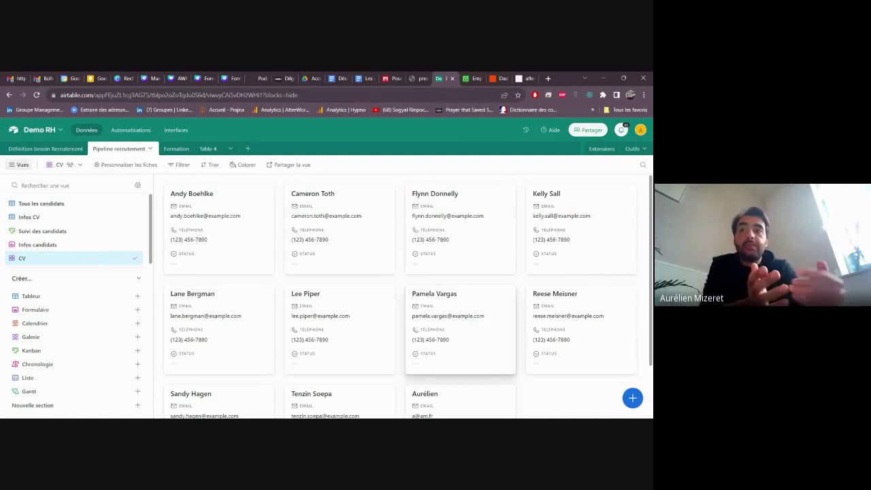
- Examine the Infos candidats form's questions again, around Status and Pourquoi souhaitez-vous nous rejoindre ?
left_click(82, 245)
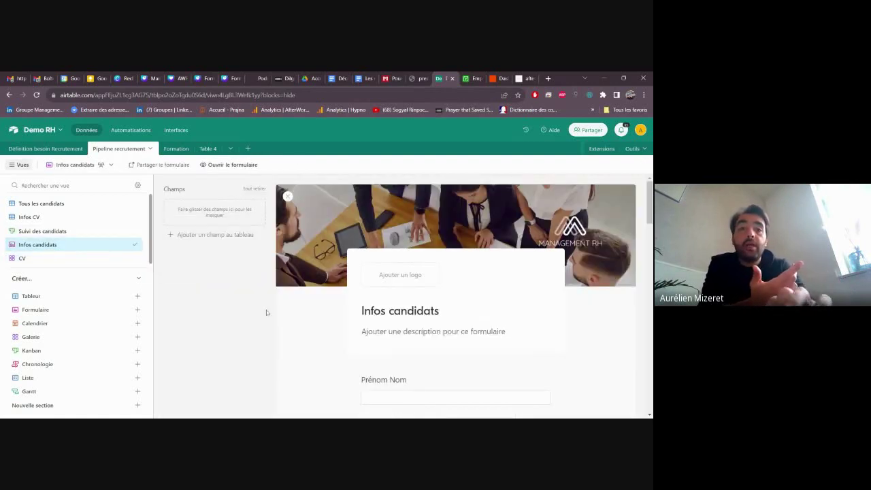
scroll(351, 329, "down", 3)
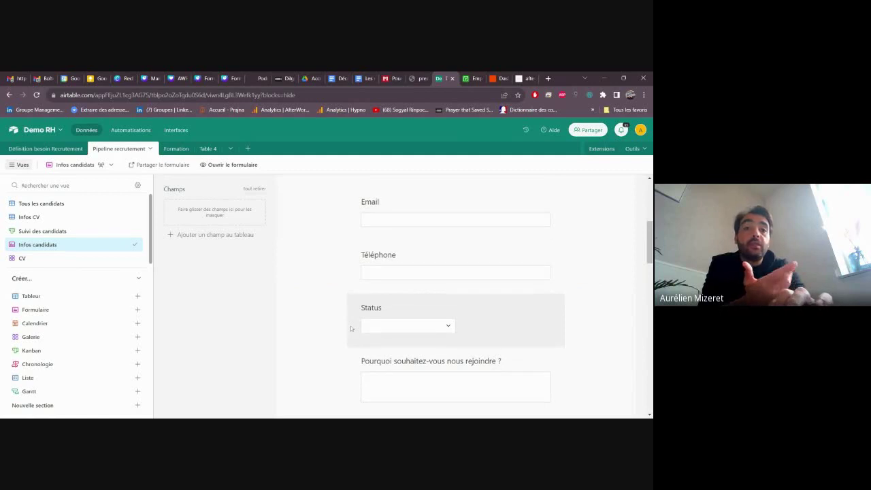
scroll(352, 329, "down", 3)
scroll(352, 329, "up", 2)
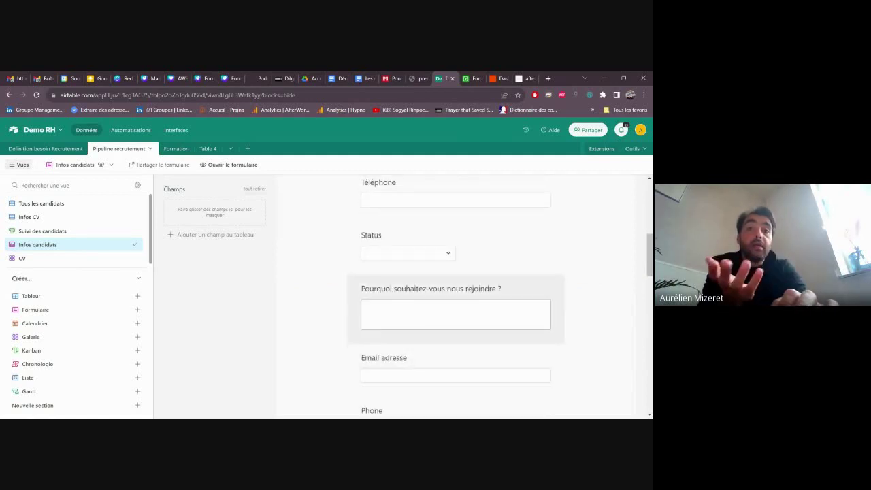
scroll(457, 299, "up", 1)
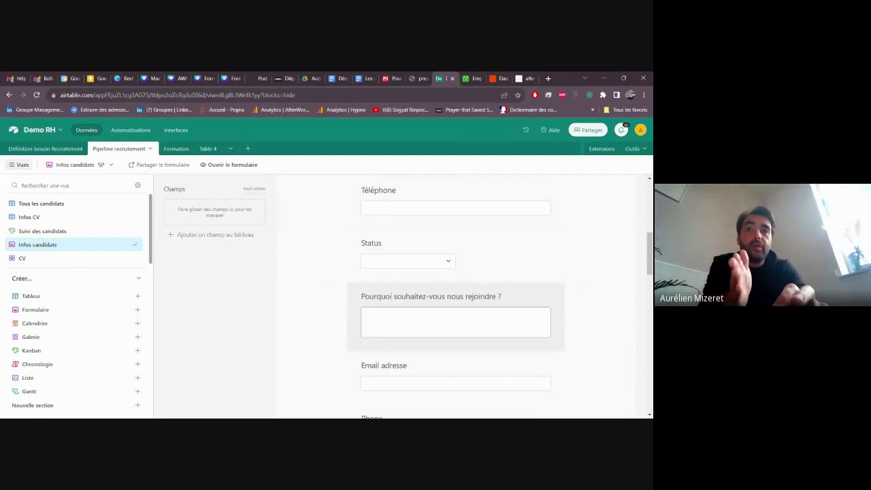
- Start a new automation in the base with the trigger Lorsqu'une entrée correspond aux conditions
left_click(131, 131)
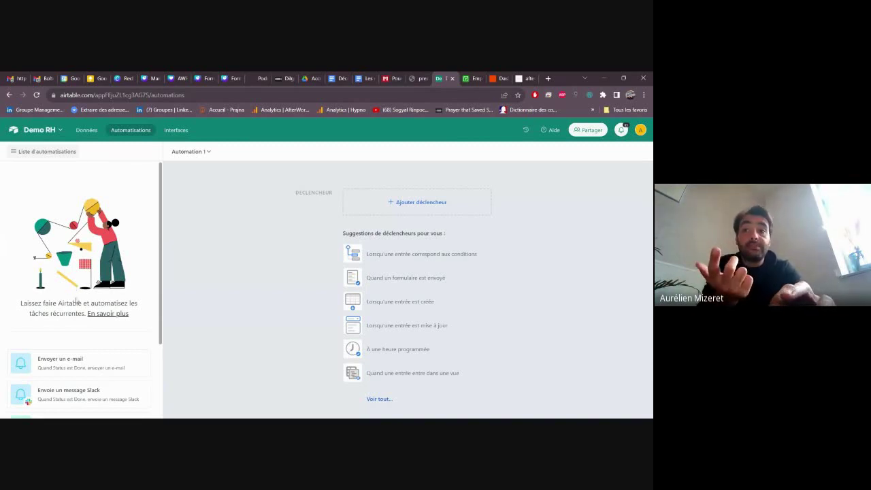
scroll(77, 300, "down", 3)
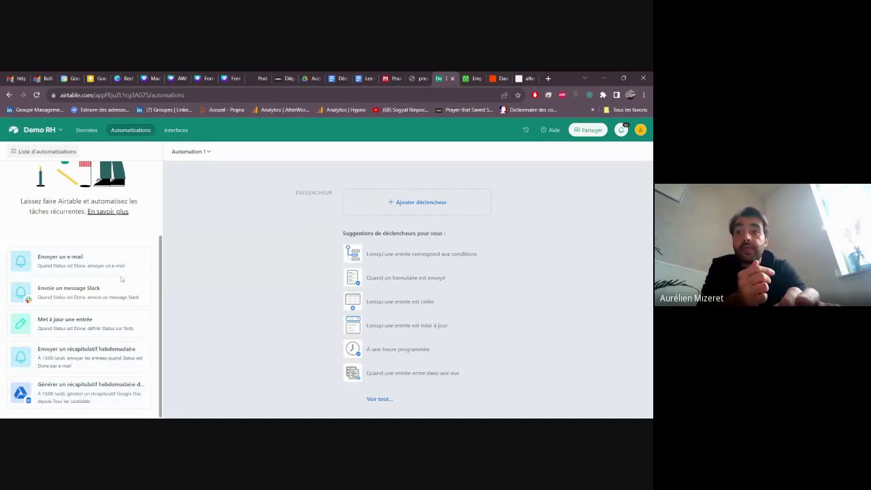
left_click(403, 258)
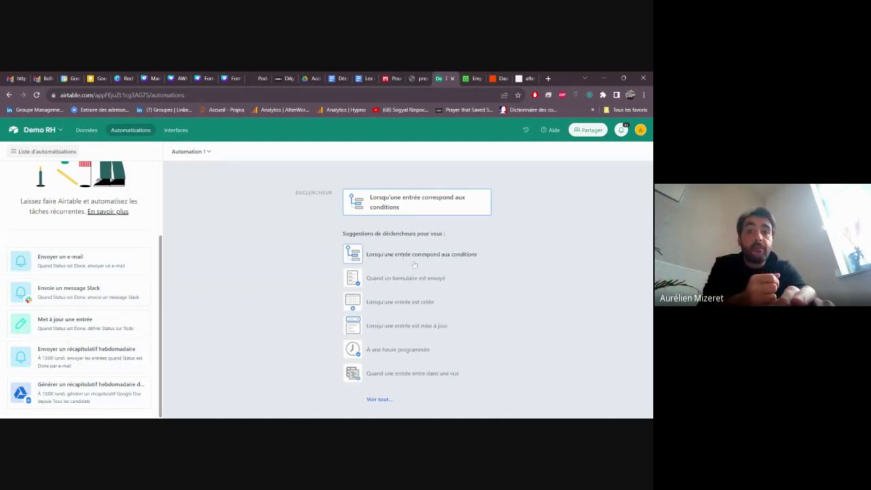
left_click(470, 255)
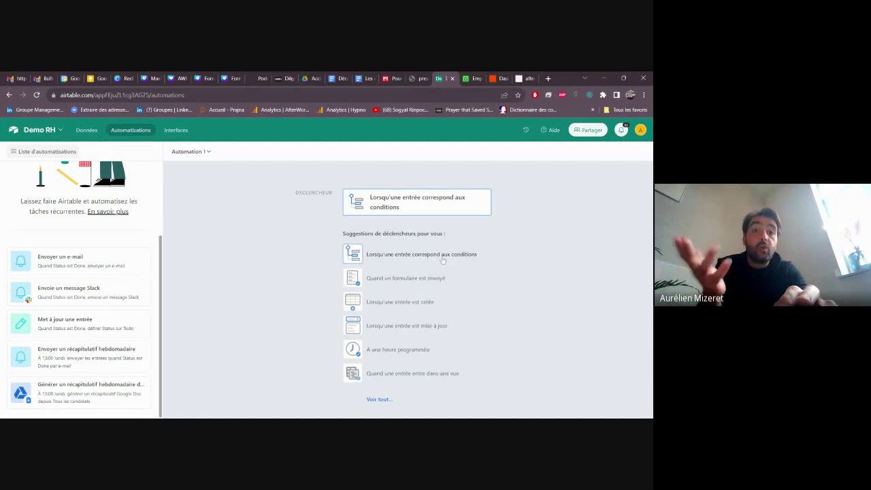
left_click(440, 279)
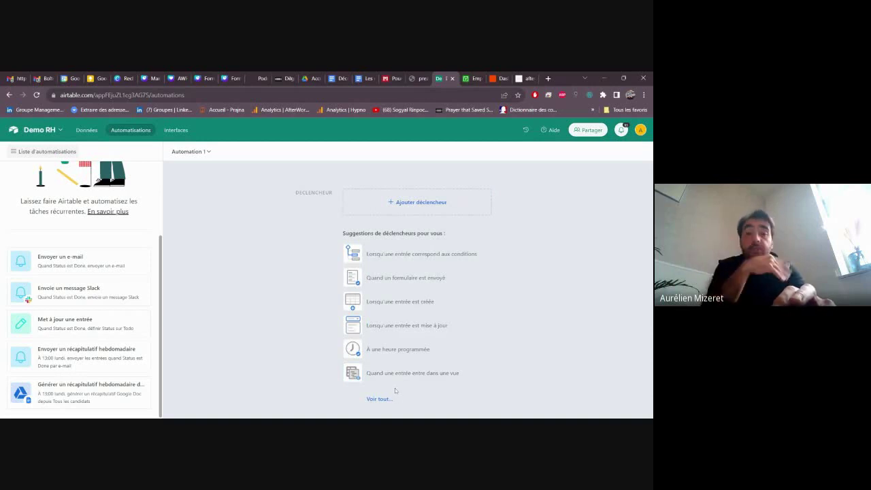
left_click(414, 260)
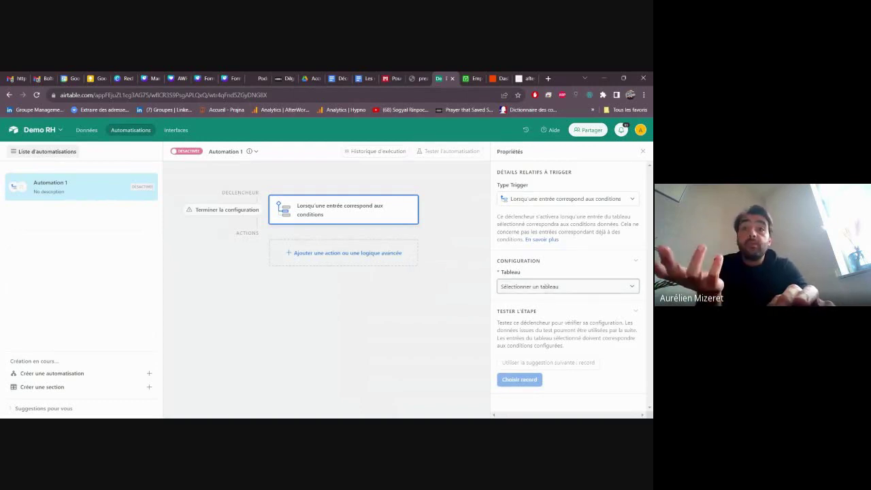
- Set the trigger's table to Définition besoin Recrutement and look through the fields available for its condition
left_click(544, 288)
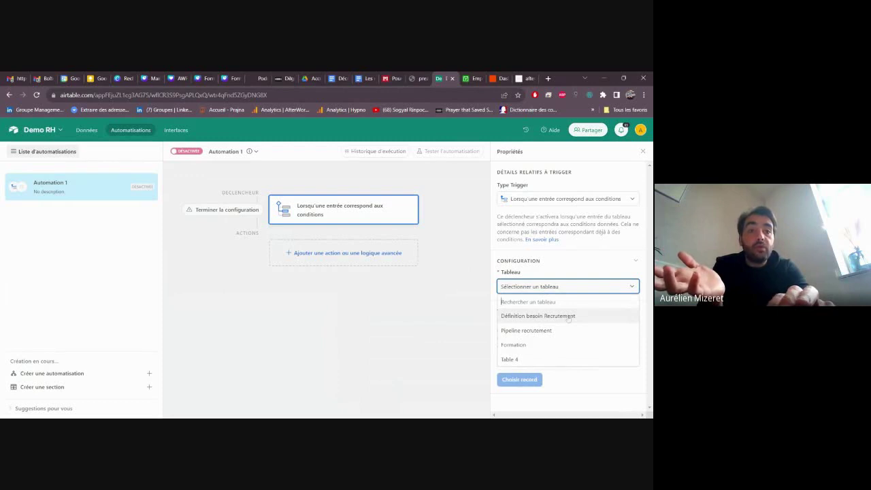
left_click(545, 316)
scroll(543, 324, "down", 1)
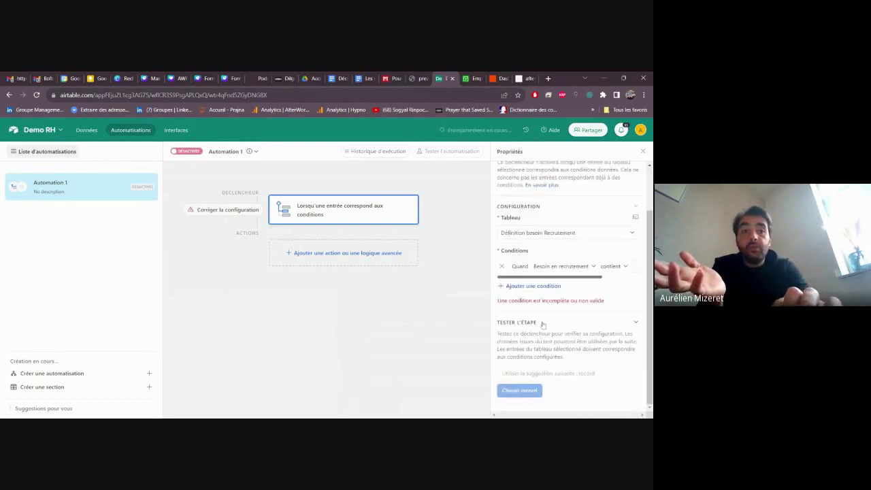
left_click(582, 268)
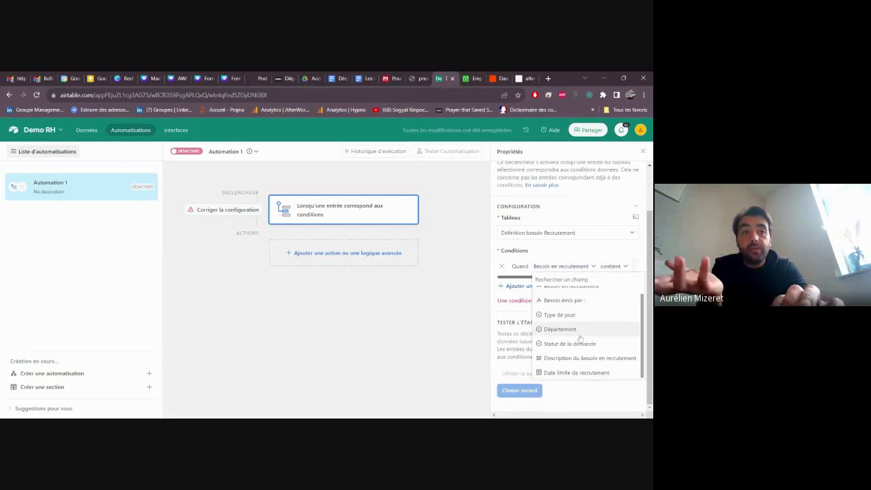
scroll(581, 338, "up", 1)
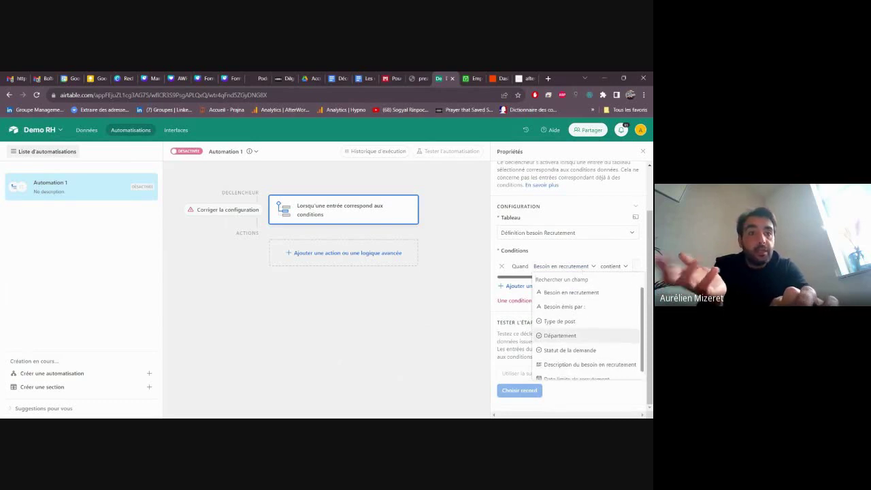
scroll(580, 334, "down", 1)
left_click(584, 235)
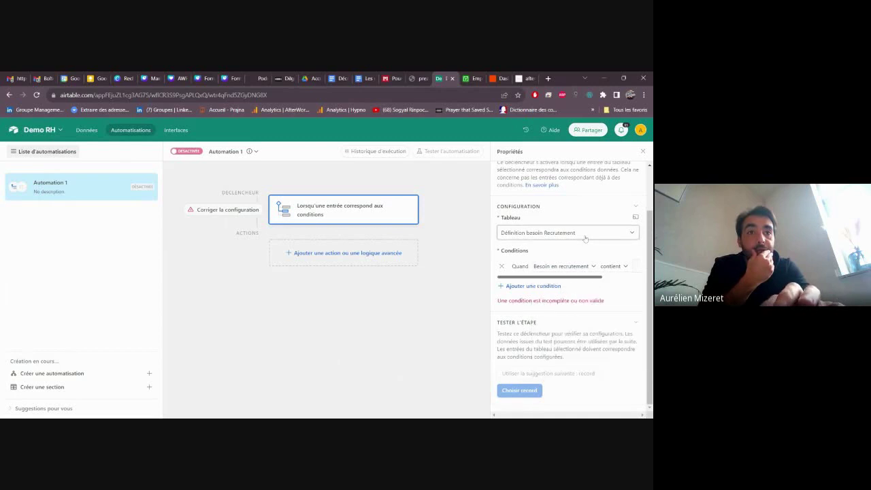
- Switch the trigger's table to Pipeline recrutement and replace the condition on the deleted field with a new one
left_click(583, 235)
left_click(578, 278)
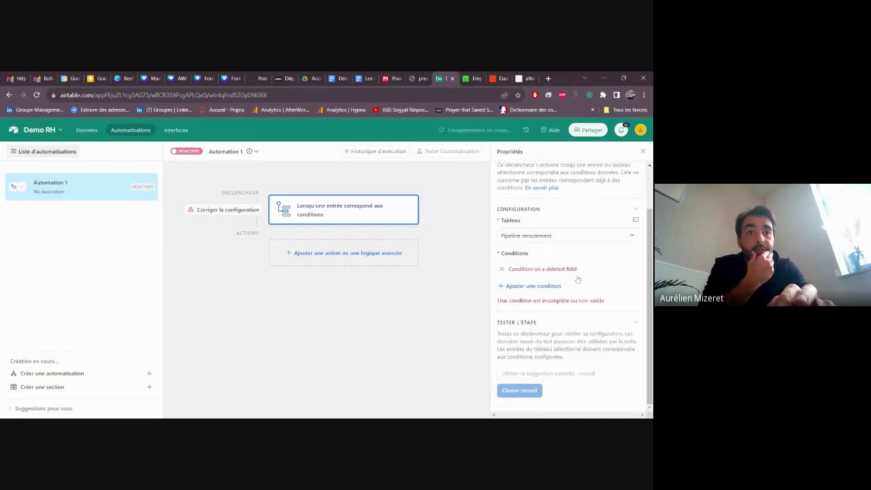
left_click(556, 286)
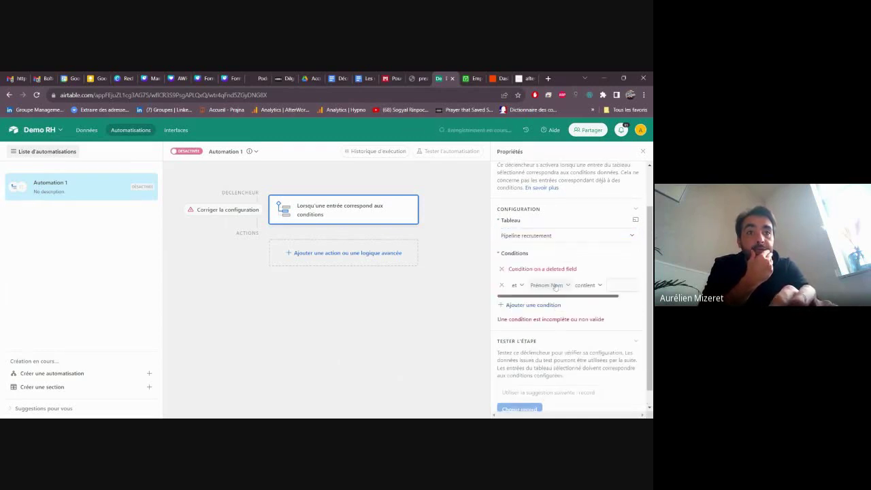
left_click(502, 270)
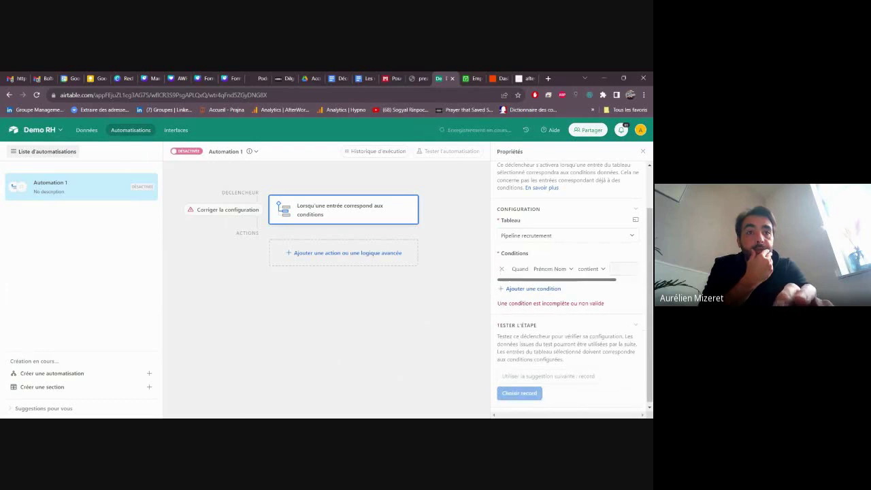
- Set the trigger condition to Email n'est pas vide and test the trigger with the first candidate record suggested
left_click(569, 271)
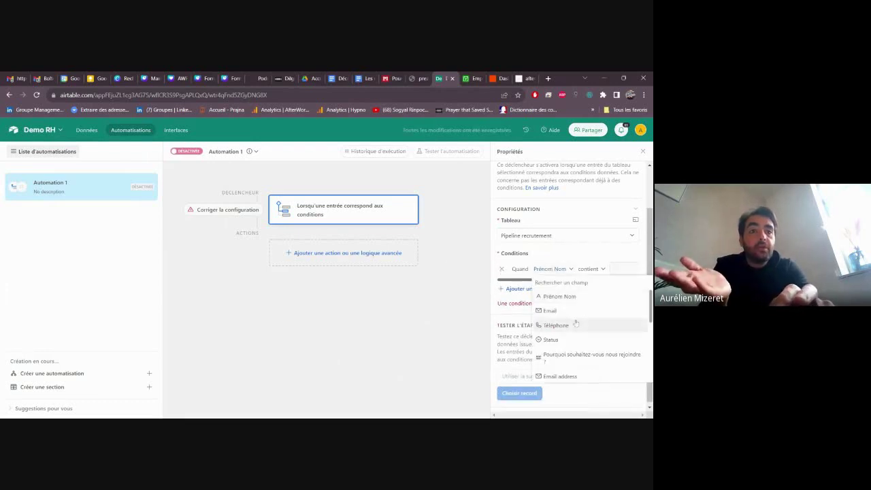
left_click(573, 311)
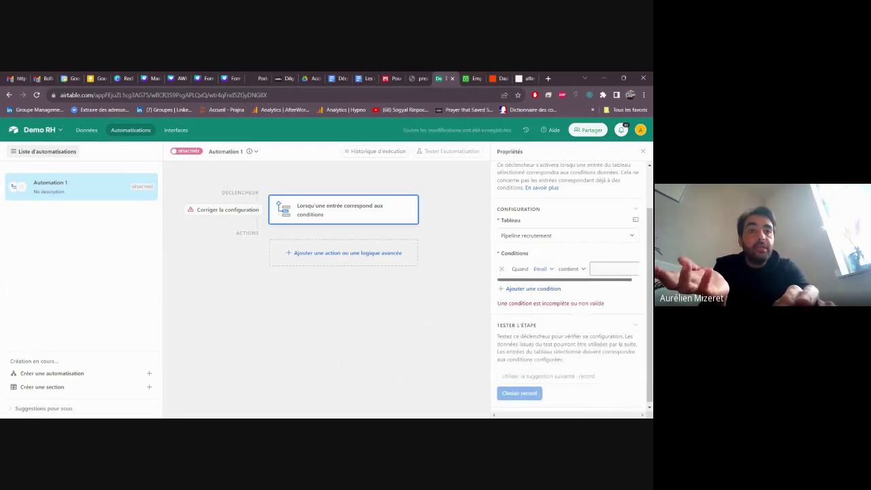
left_click(579, 273)
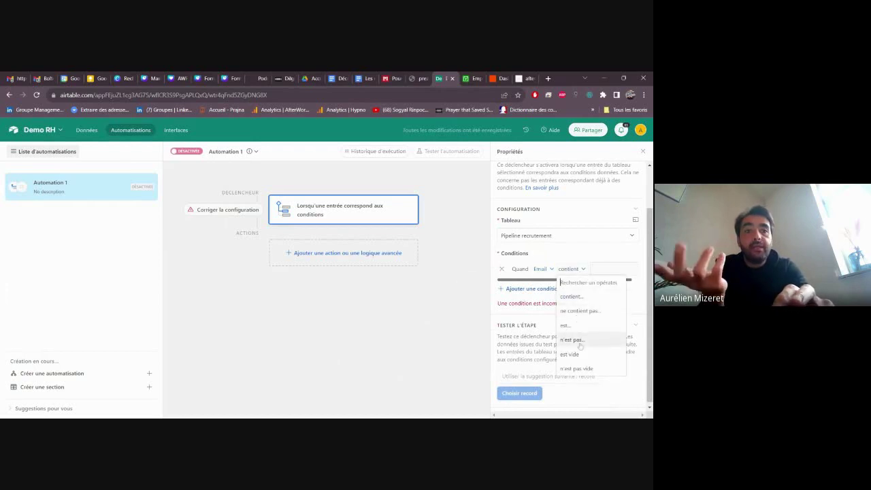
left_click(576, 368)
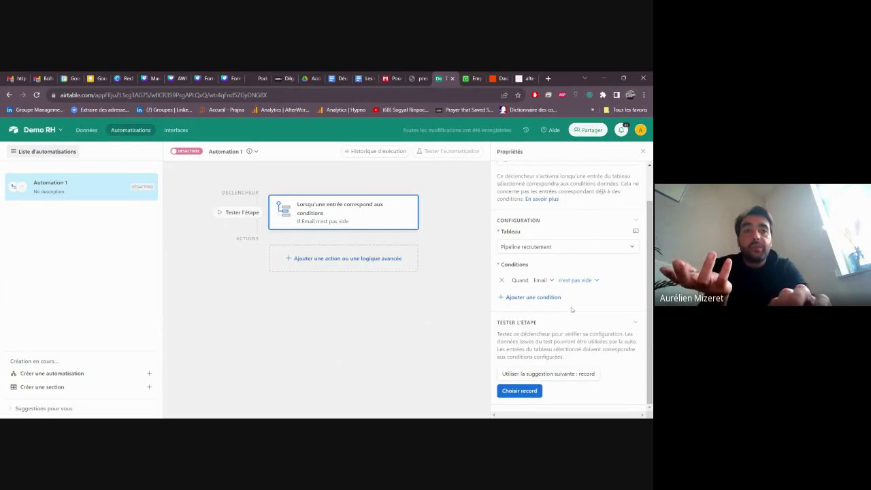
left_click(520, 391)
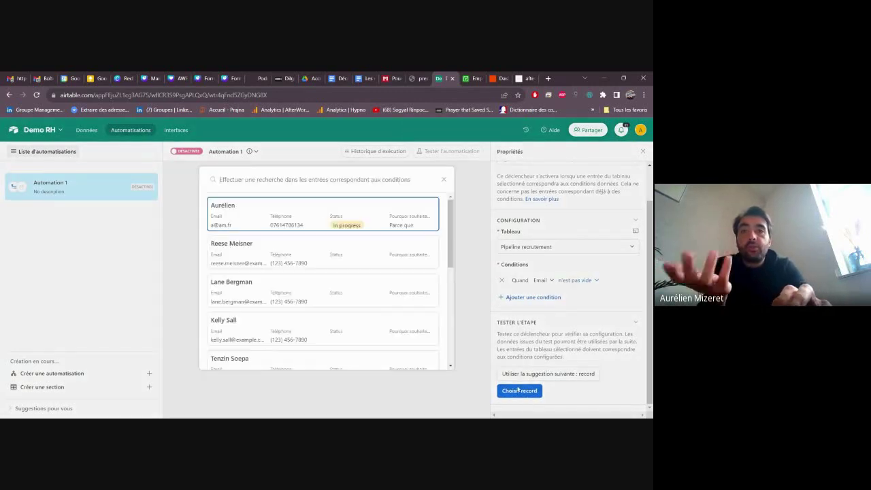
left_click(346, 219)
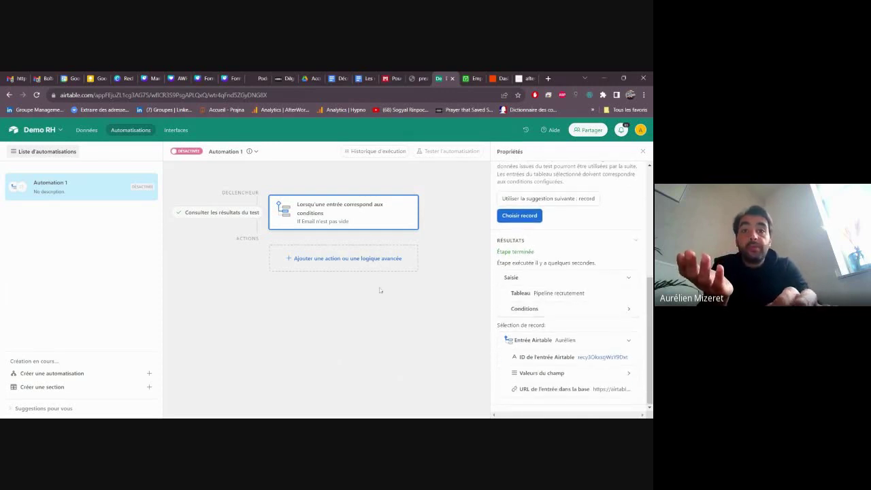
- Look through the available actions and integrations, and add the Gmail action Envoyer un e-mail to the automation
left_click(361, 259)
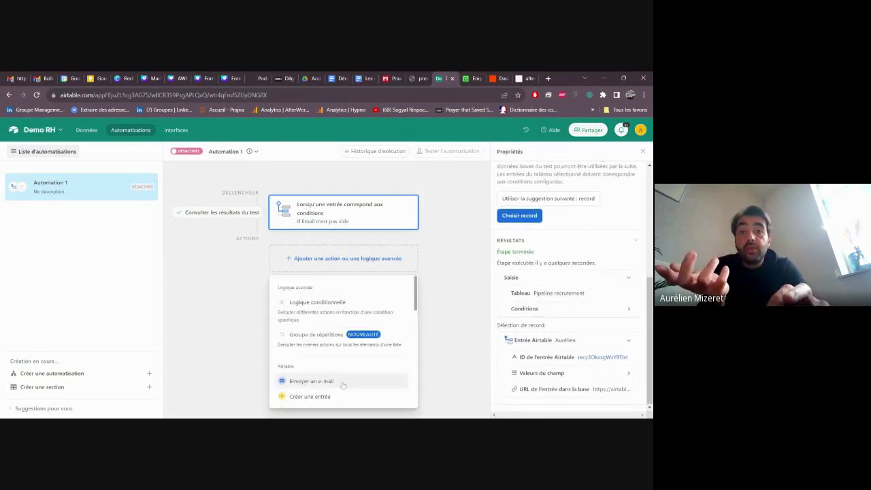
scroll(343, 384, "down", 1)
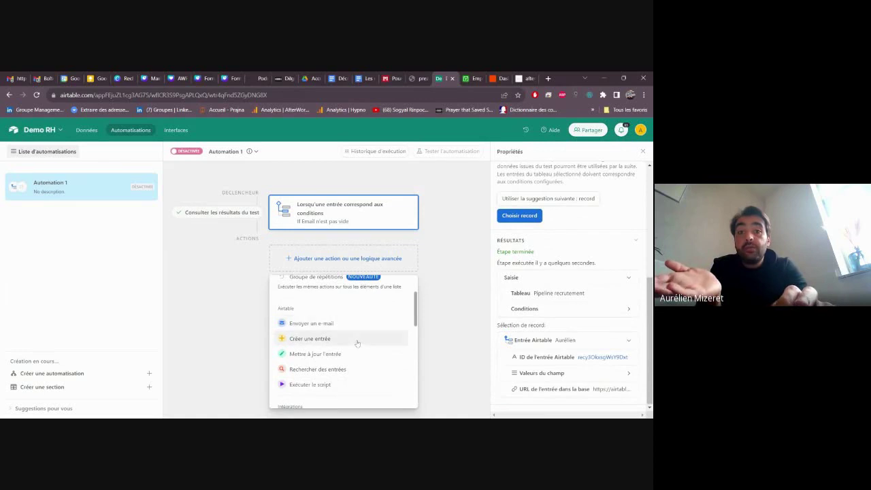
scroll(358, 354, "down", 1)
scroll(359, 356, "down", 3)
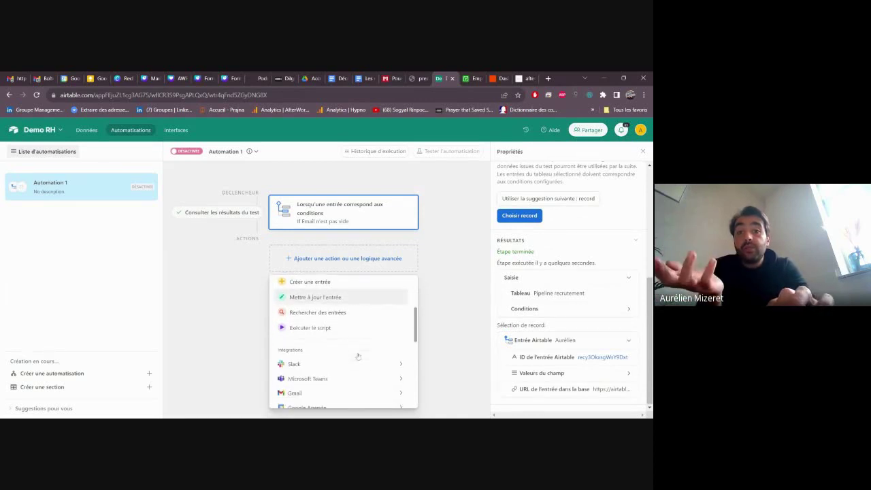
mouse_move(358, 353)
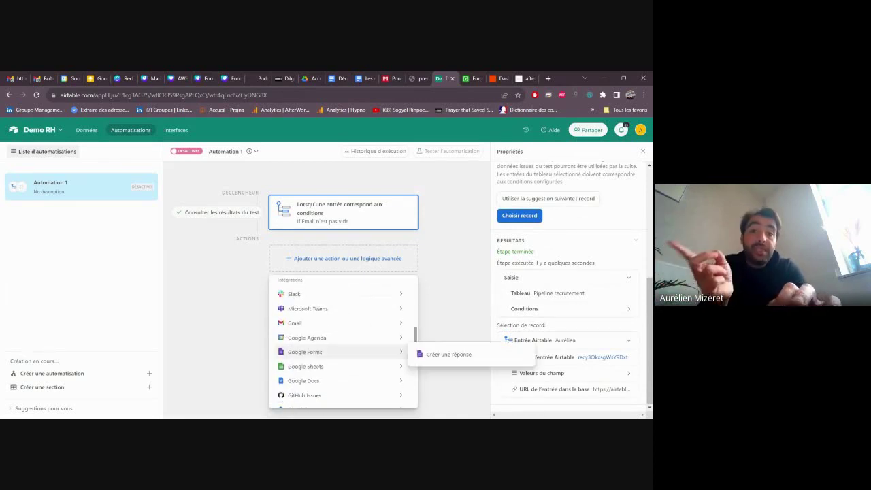
mouse_move(364, 299)
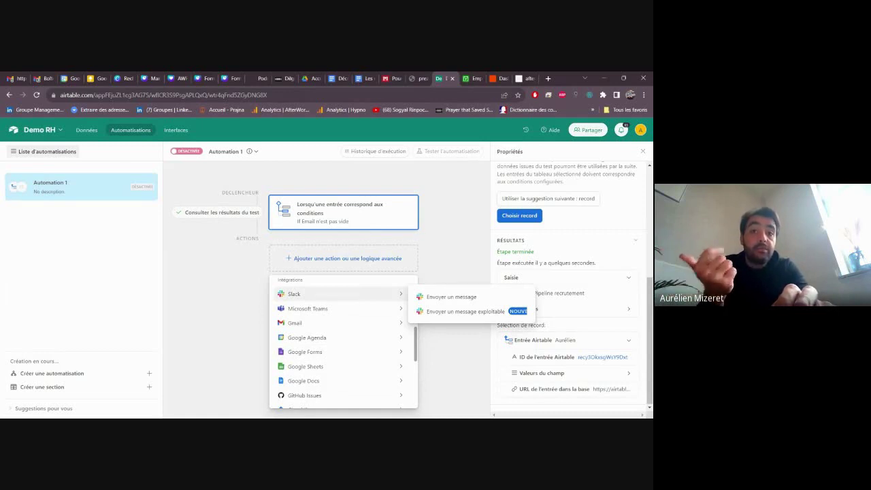
mouse_move(365, 329)
scroll(365, 330, "down", 3)
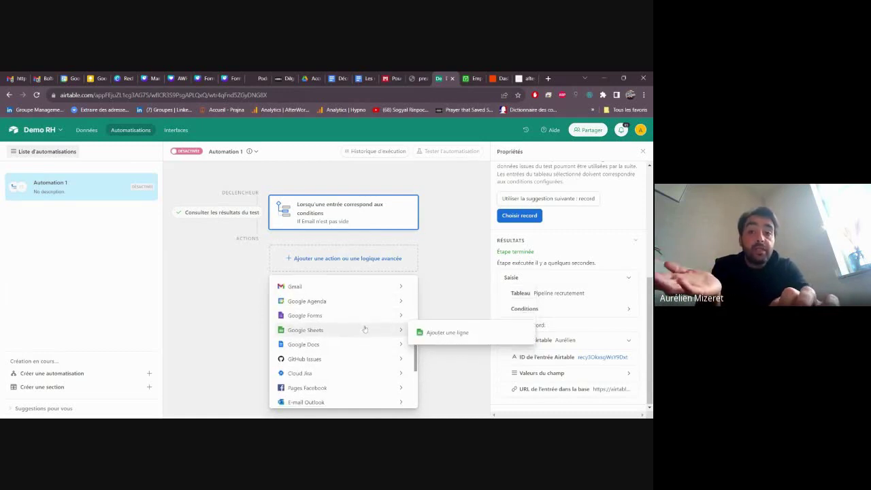
scroll(365, 325, "down", 2)
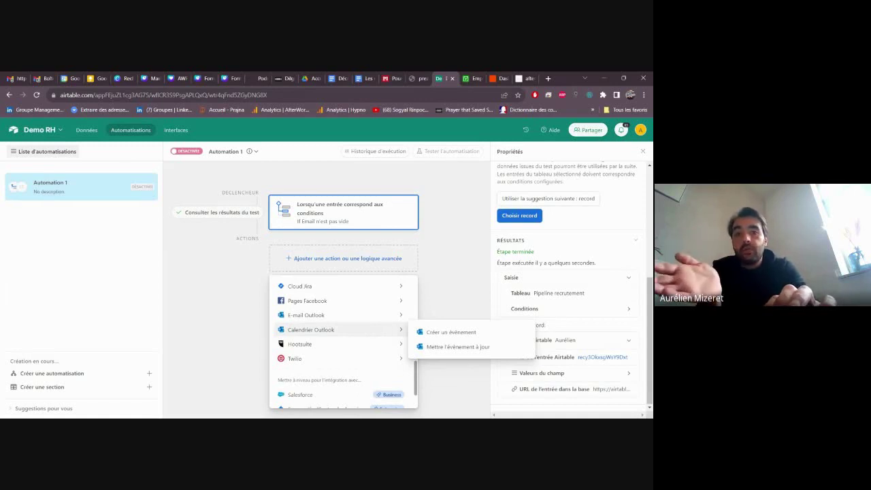
scroll(363, 378, "down", 2)
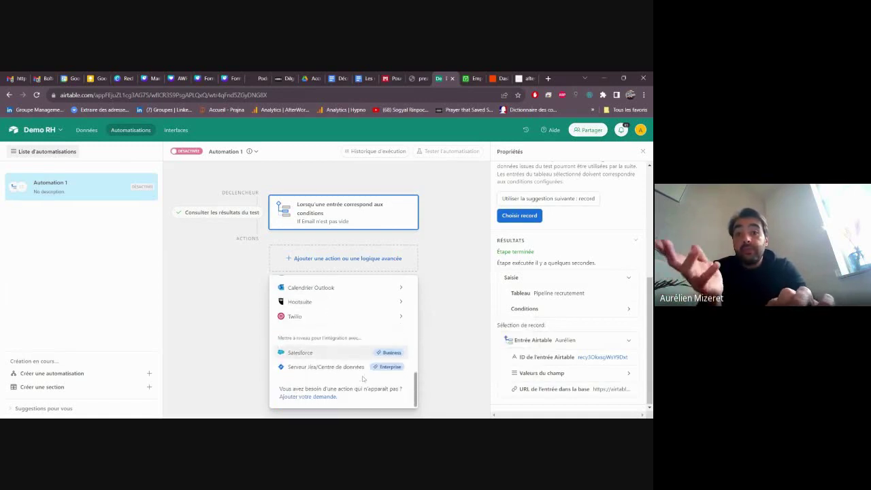
scroll(363, 378, "up", 4)
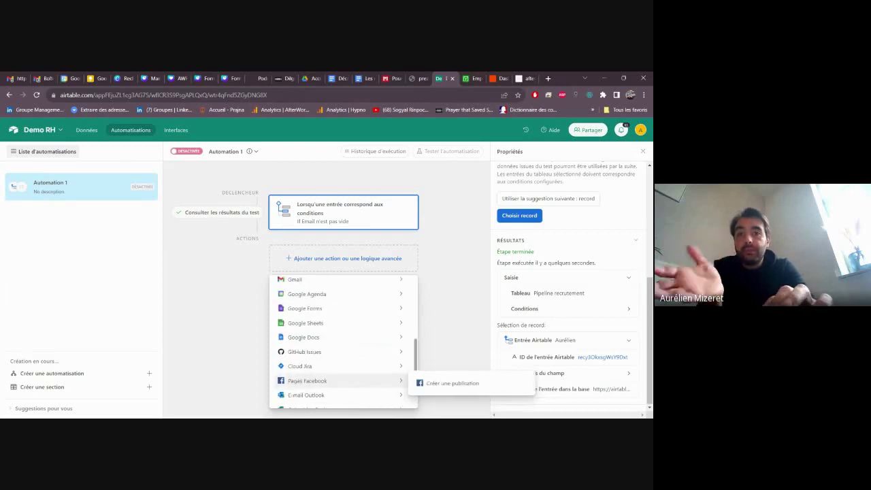
scroll(358, 368, "up", 2)
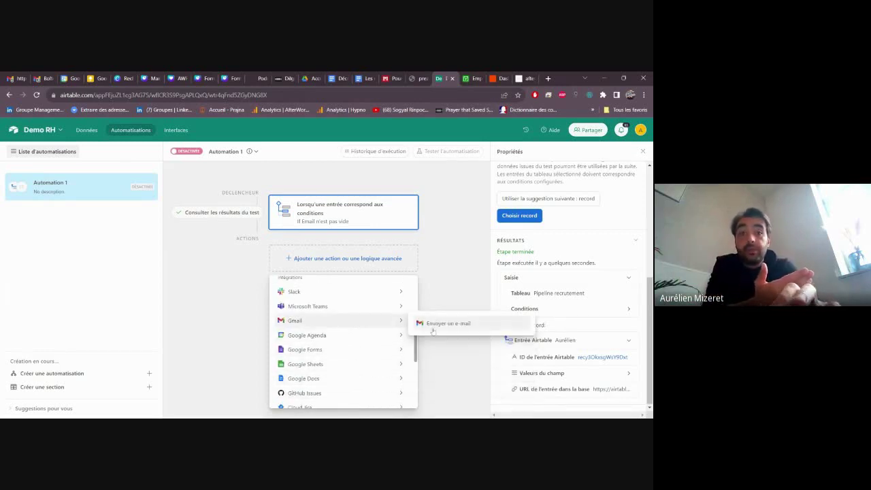
left_click(433, 324)
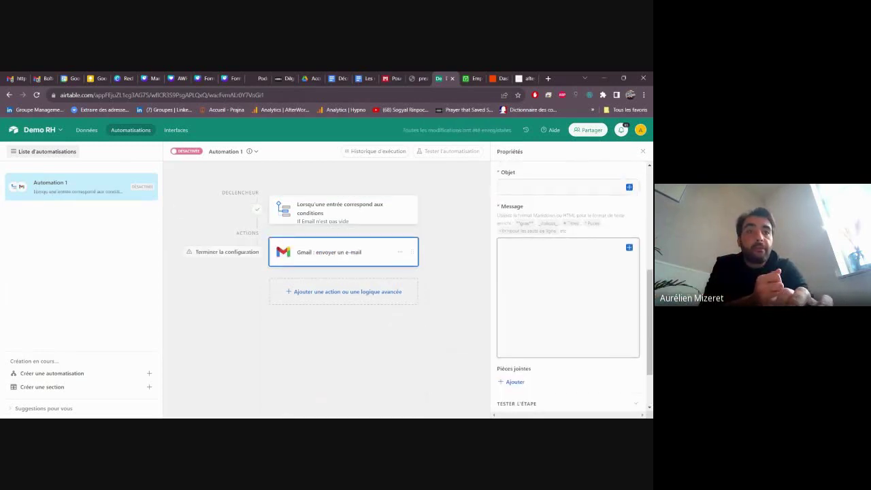
- Set the Gmail action's description to Mail remerciement
scroll(568, 286, "up", 3)
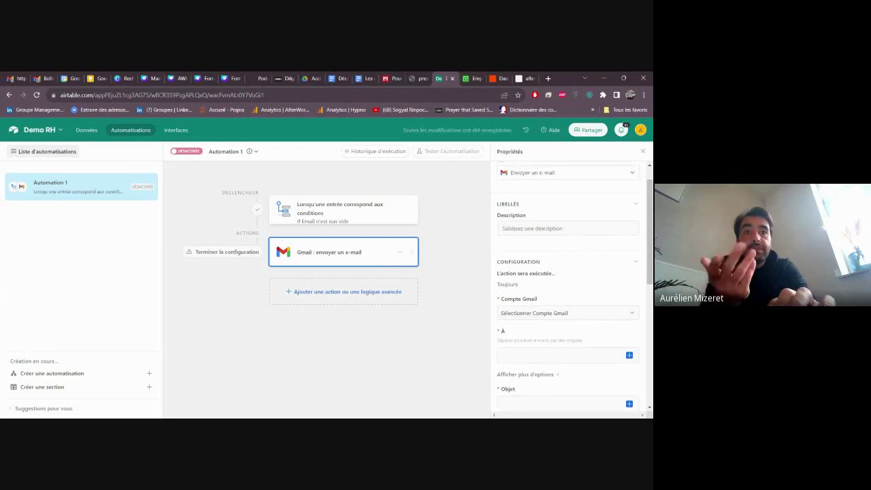
left_click(567, 218)
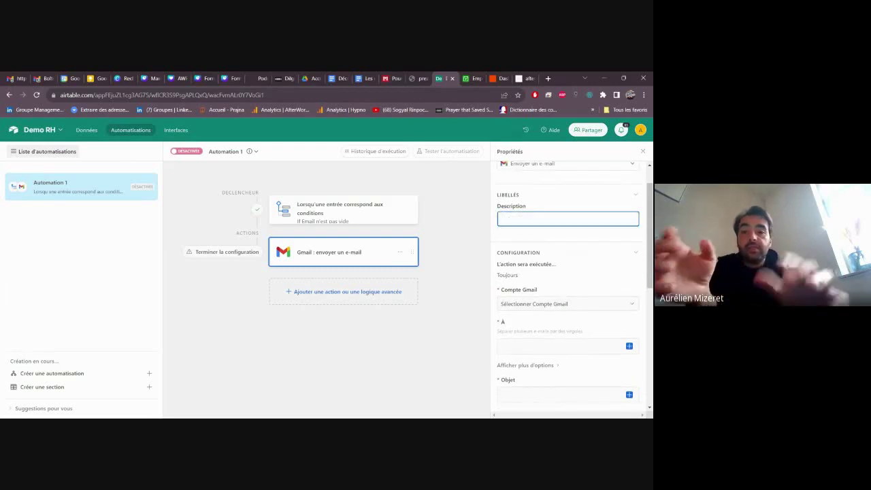
type("Mail re")
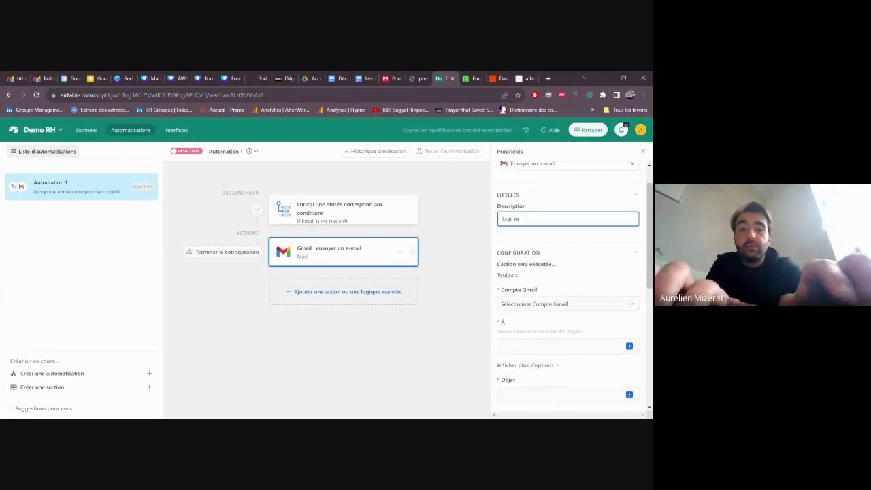
type("merciant")
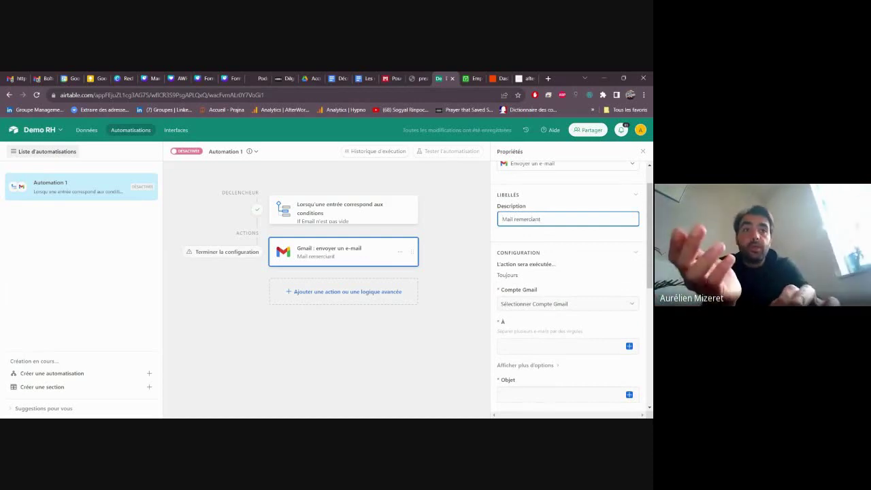
key("BackSpace")
key("BackSpace")
key("BackSpace")
type("ement")
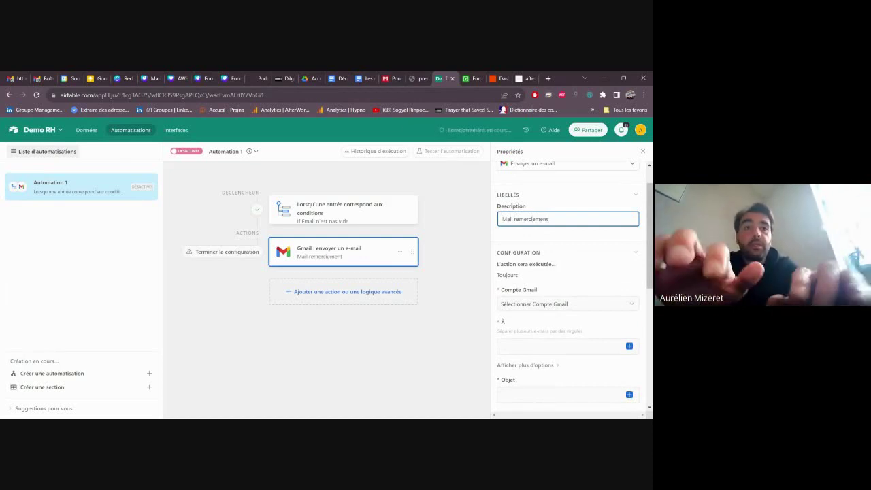
- Examine the Gmail action's account choices, its À, Objet, Message and Pièces jointes fields, and its test options without filling them in
scroll(562, 240, "down", 1)
left_click(562, 239)
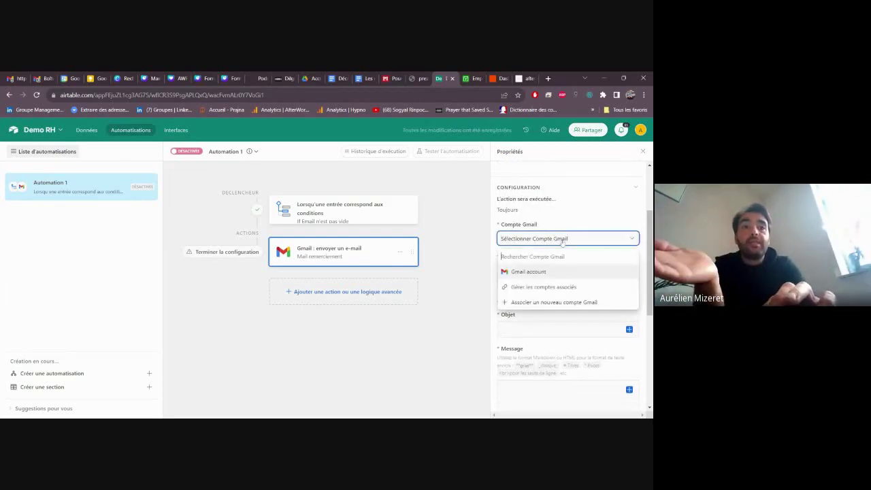
left_click(572, 194)
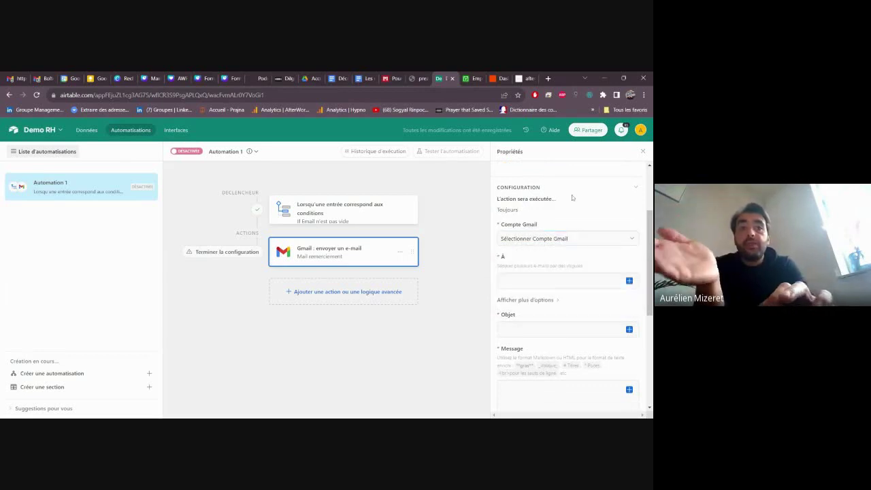
scroll(572, 198, "down", 1)
left_click(565, 239)
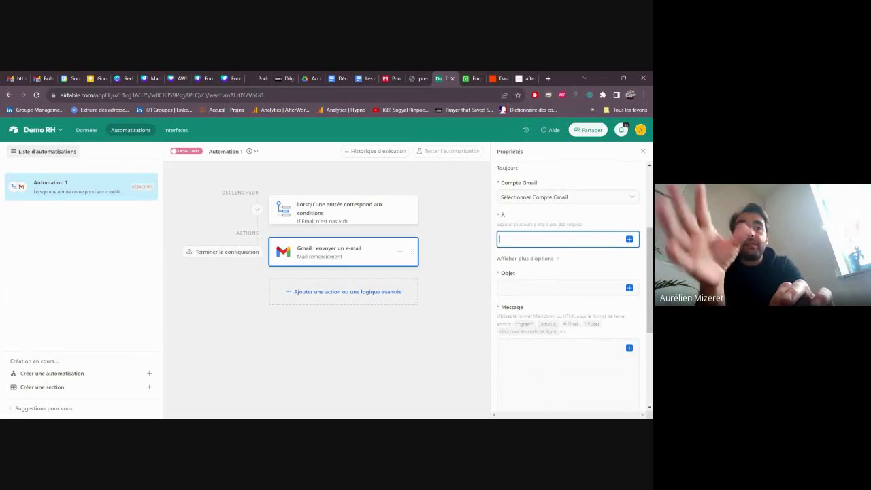
key("Tab")
key("Tab")
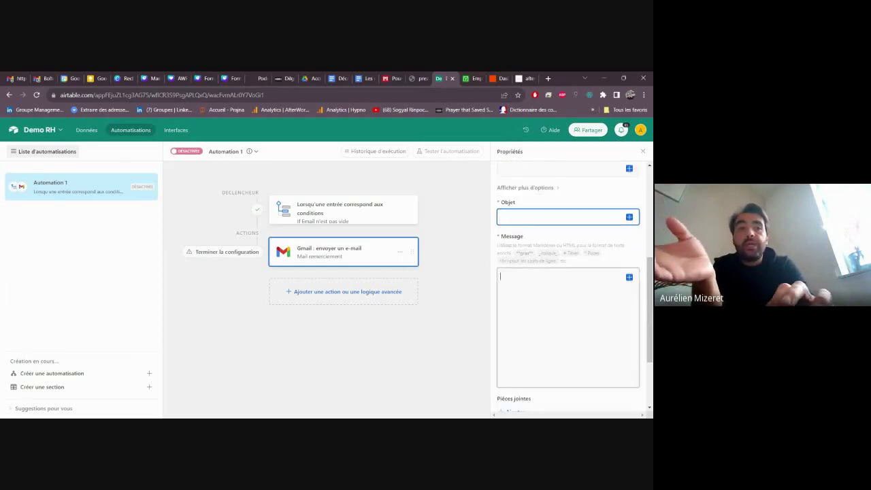
scroll(568, 286, "down", 2)
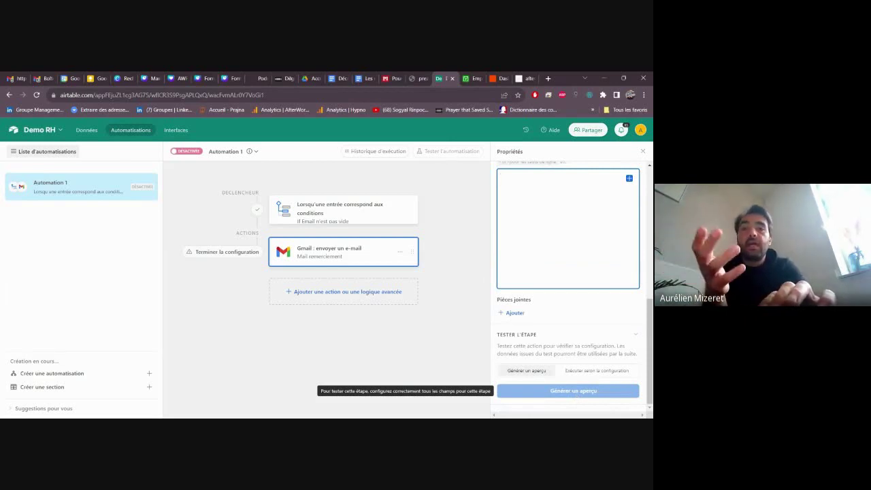
- Return to the base's data and show the Tous les candidats view of Pipeline recrutement
left_click(101, 131)
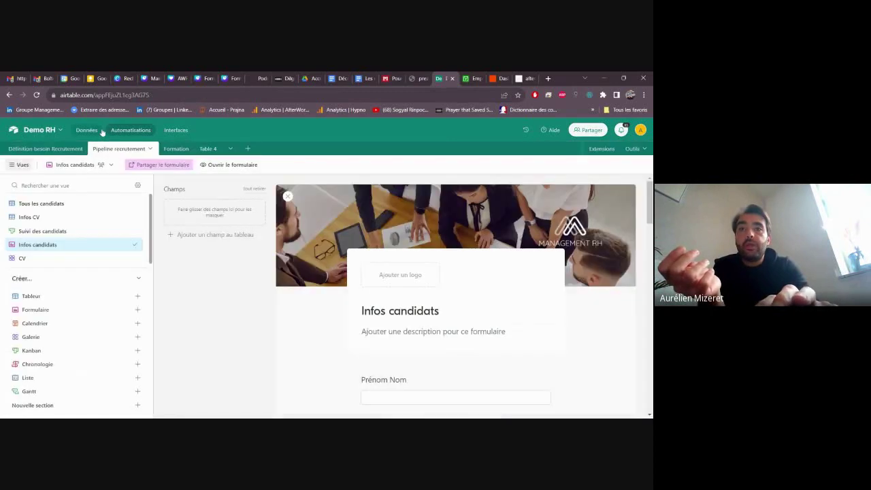
left_click(122, 204)
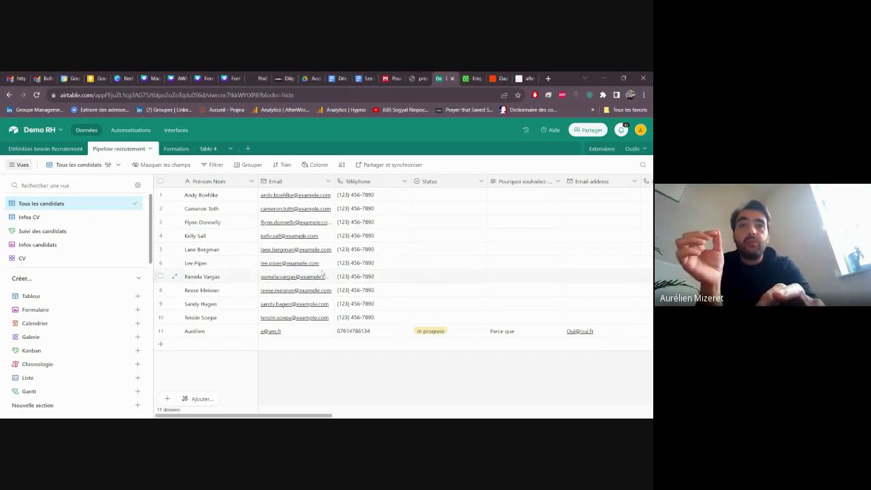
- Go to the Airtable home page and reveal the navigation with the workspaces, Modèles and Marketplace
key("ctrl+l")
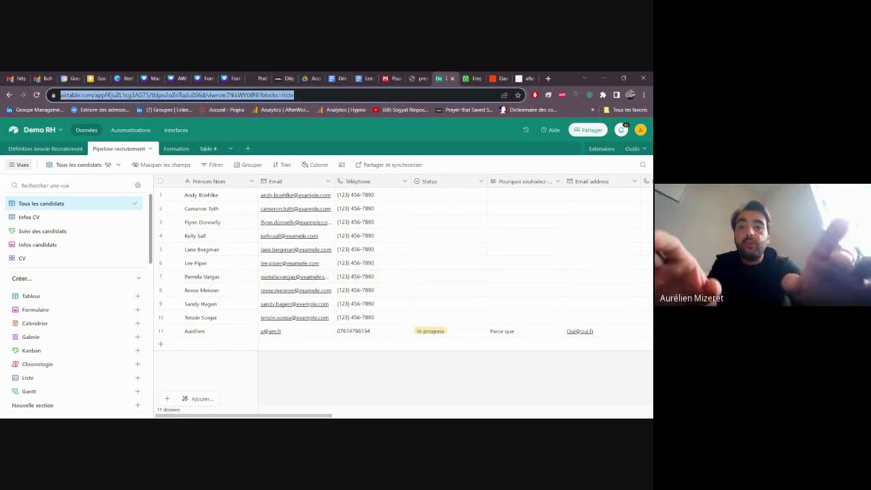
type("air")
key("Return")
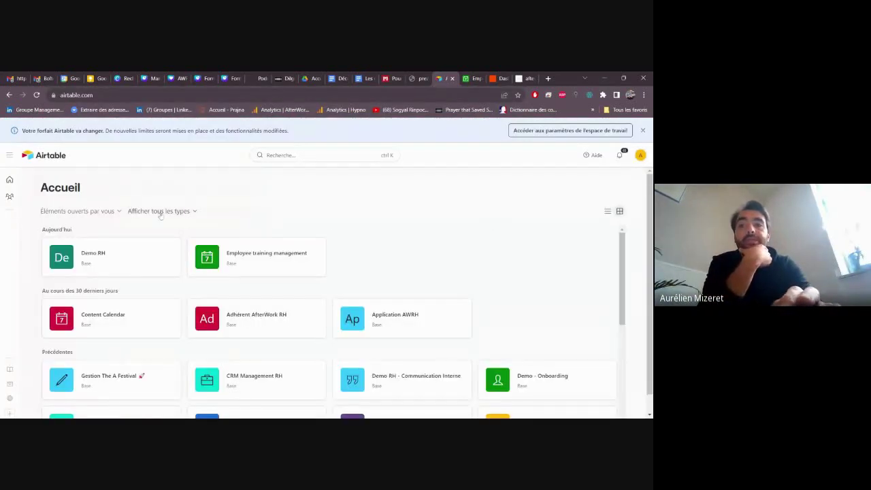
mouse_move(9, 293)
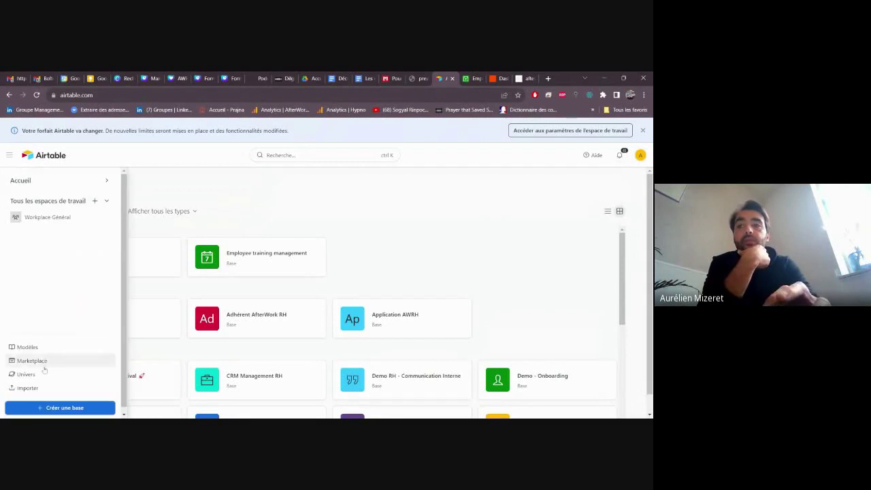